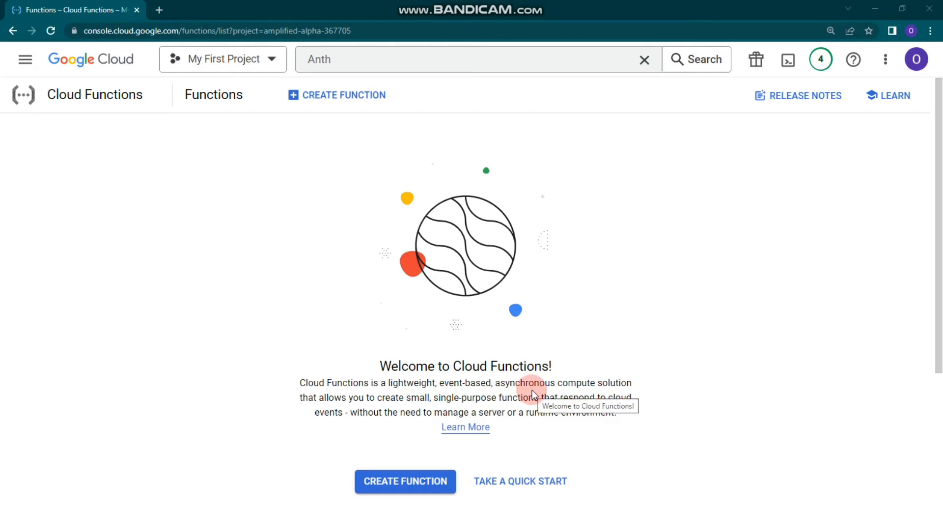
Start creating a new Cloud Function and check the available environment generations.
left_click(448, 480)
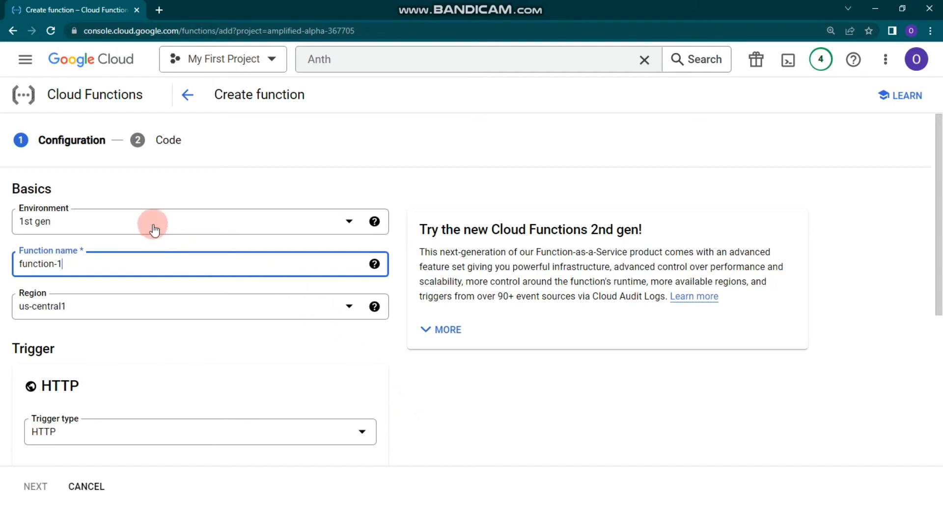
left_click(58, 227)
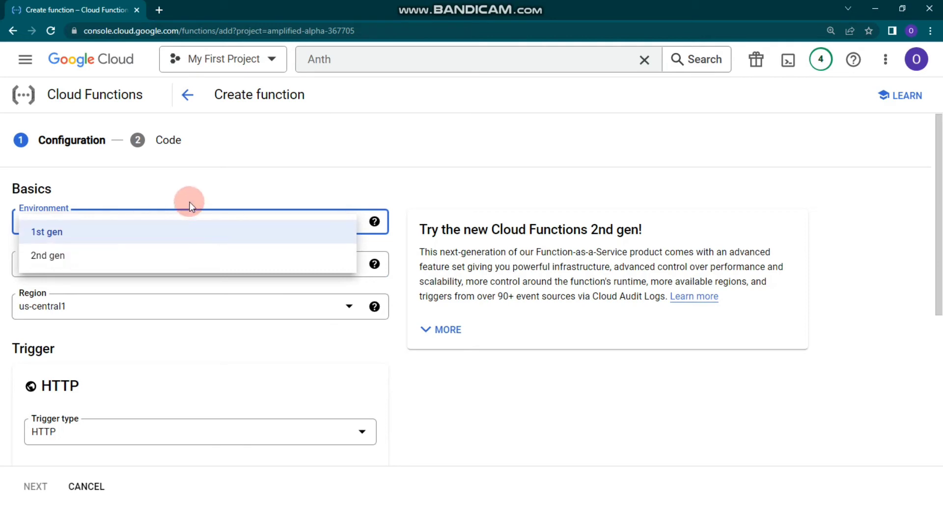
left_click(205, 183)
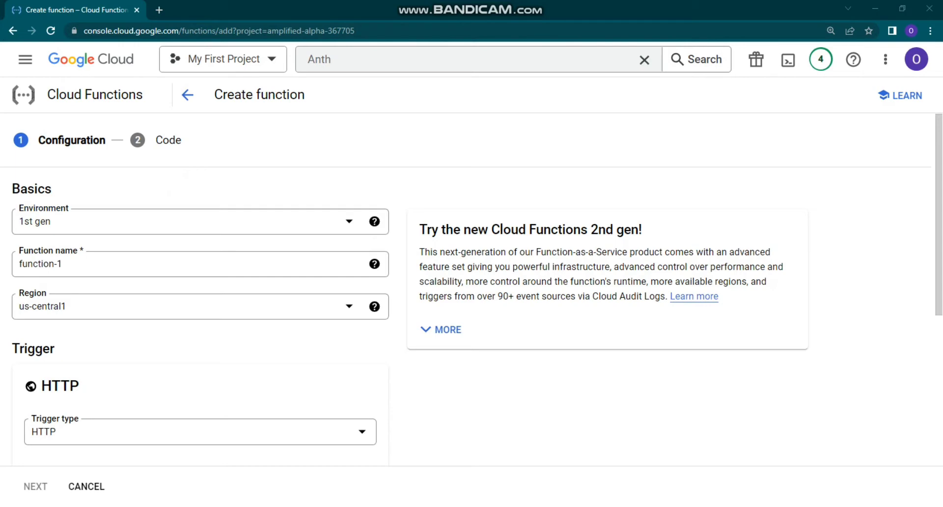
Switch to the Notepad notes, enlarge the text to 180%, and review the two product versions and the recommended one.
left_click_drag(941, 112, 331, 112)
double_click(331, 109)
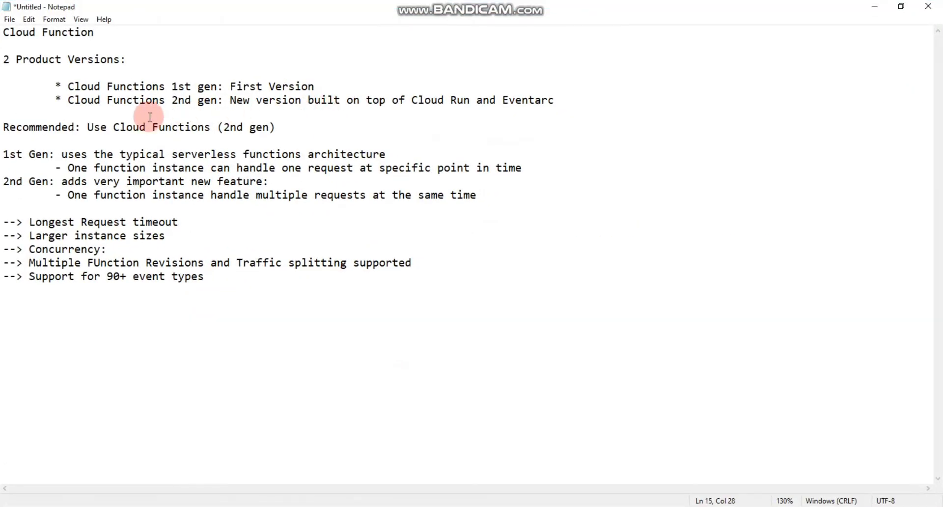
scroll(137, 117, "up", 2)
scroll(136, 116, "up", 3)
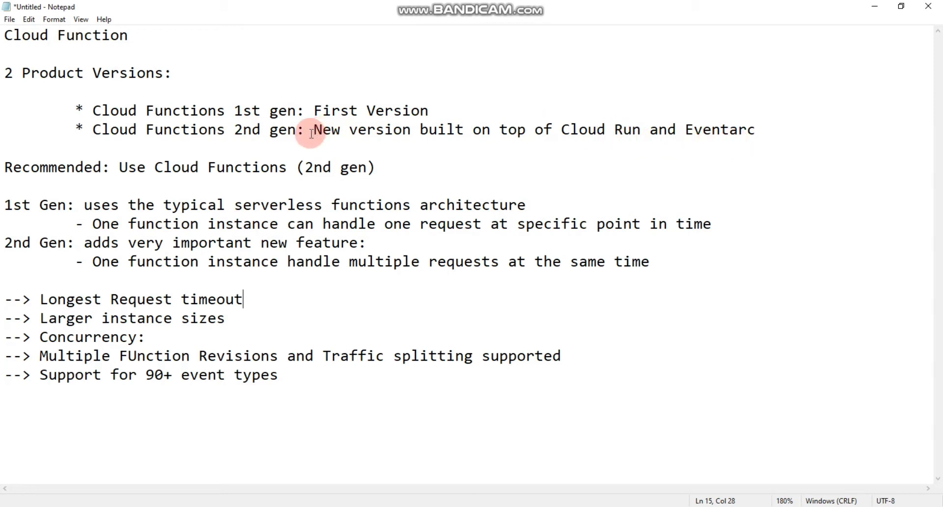
left_click_drag(211, 168, 386, 173)
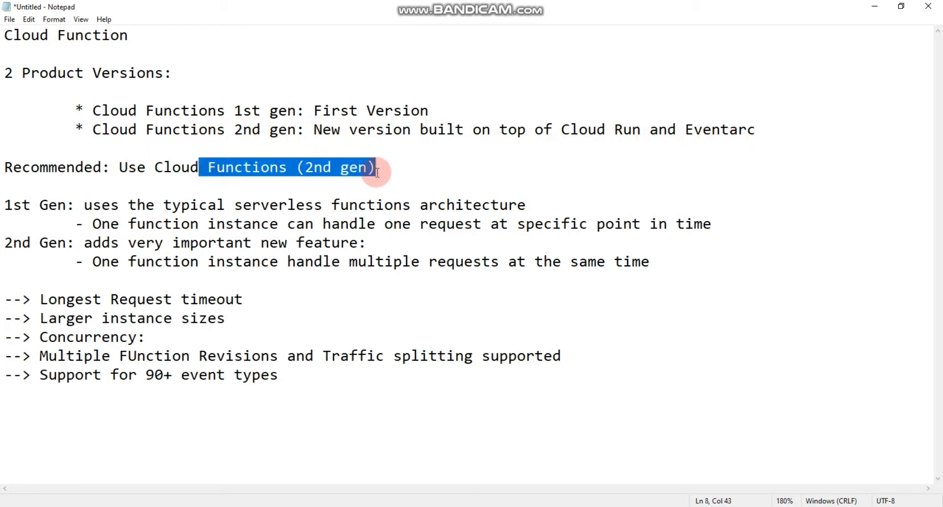
left_click(398, 179)
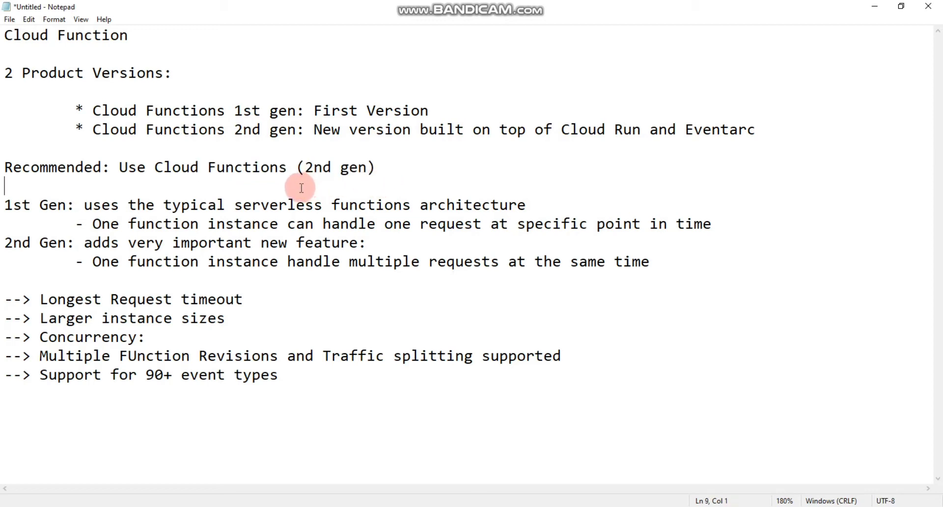
Review in the notes how 1st gen and 2nd gen function instances differ in architecture and request handling.
left_click_drag(172, 205, 402, 204)
left_click(500, 204)
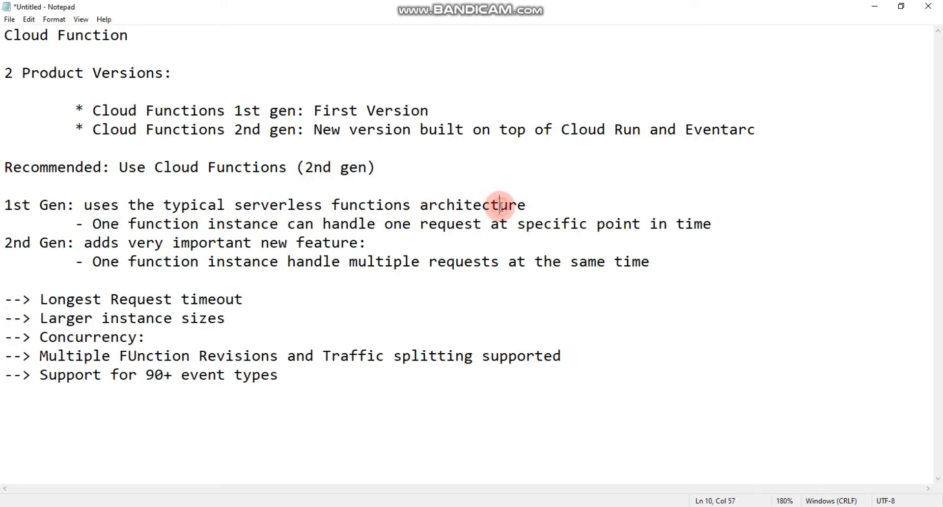
left_click_drag(111, 224, 235, 224)
left_click_drag(402, 224, 482, 225)
left_click_drag(544, 225, 725, 235)
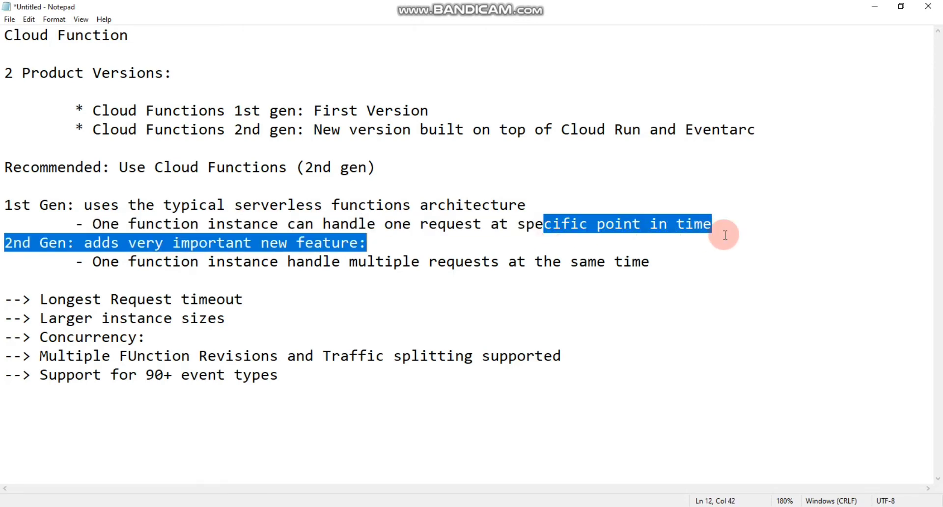
left_click(721, 232)
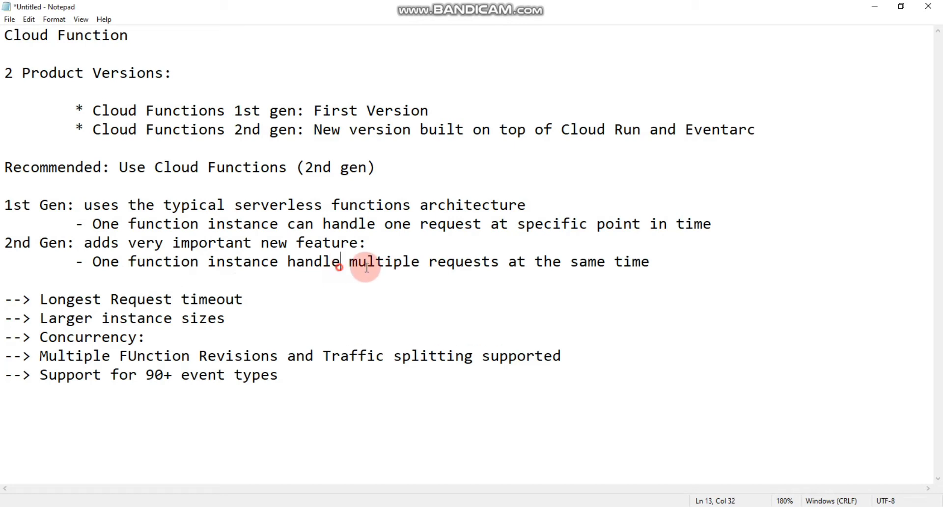
left_click_drag(340, 277, 485, 277)
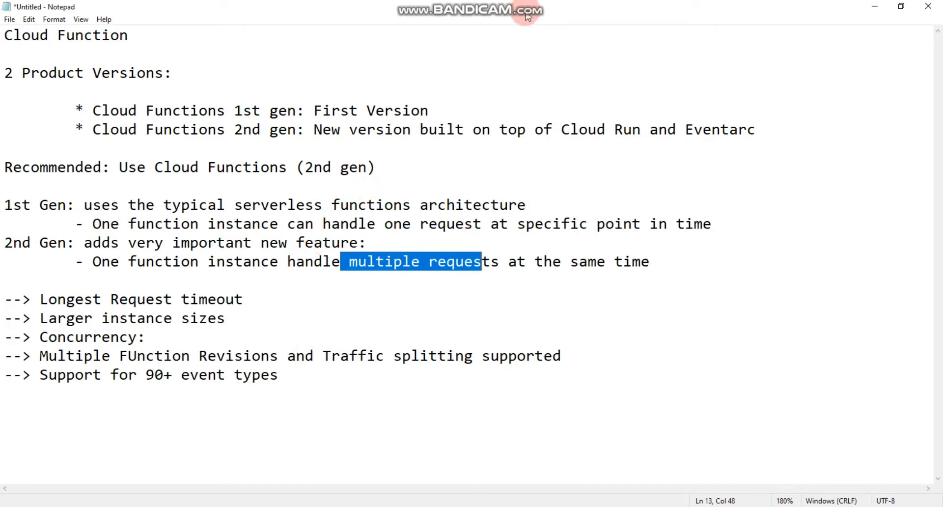
Return to the function creation form in Google Cloud and name the function function-gen1.
left_click_drag(526, 13, 942, 61)
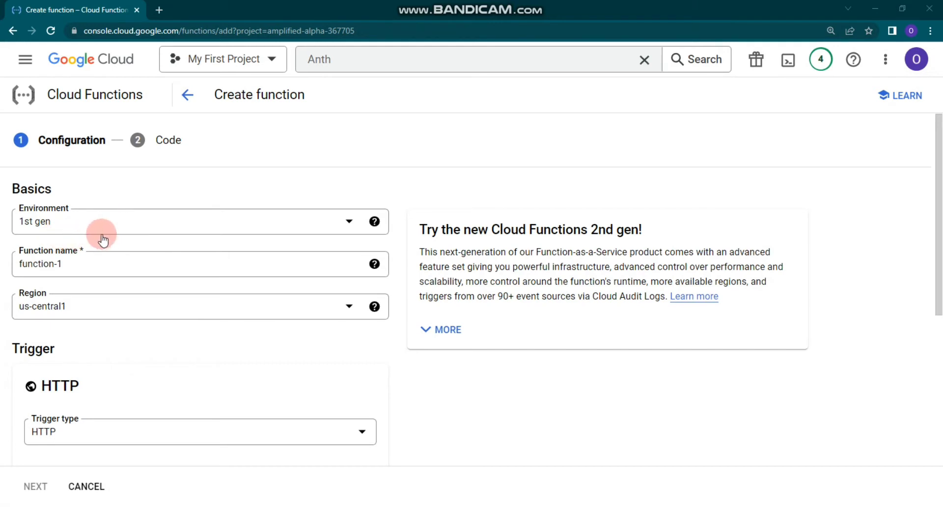
left_click(94, 260)
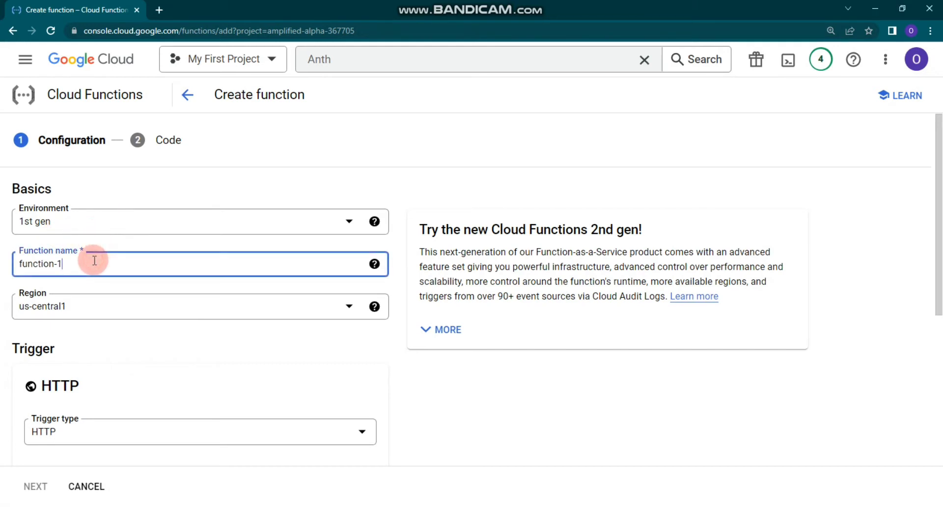
key("BackSpace")
type("gen")
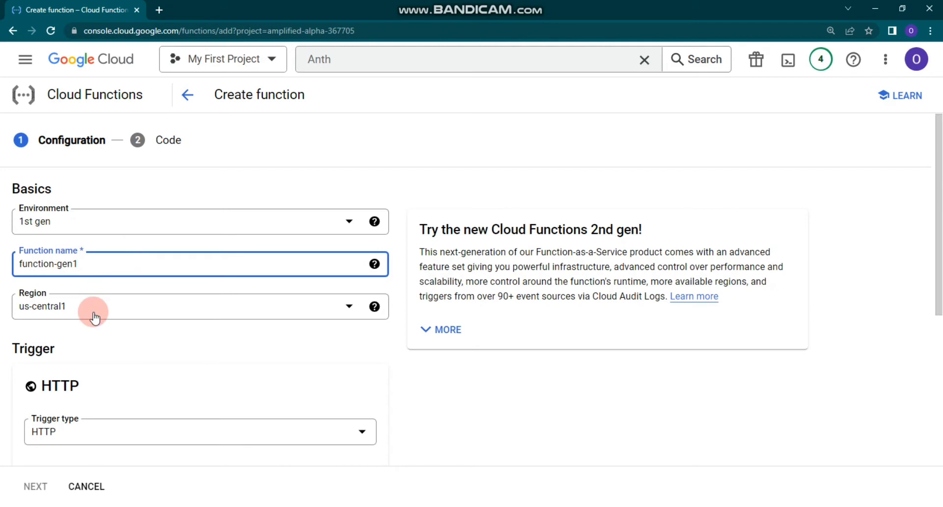
Review the trigger types available for the function, leaving the choice on HTTP.
scroll(101, 310, "down", 1)
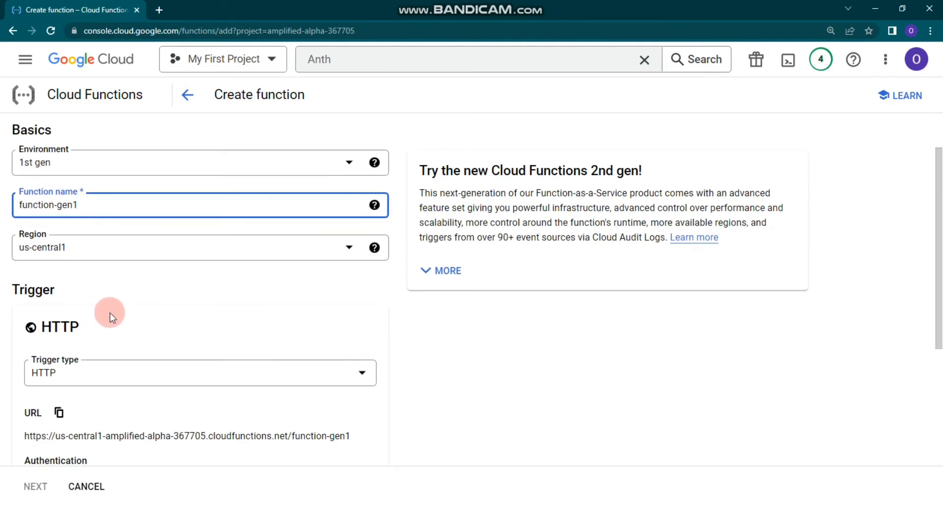
scroll(107, 312, "down", 1)
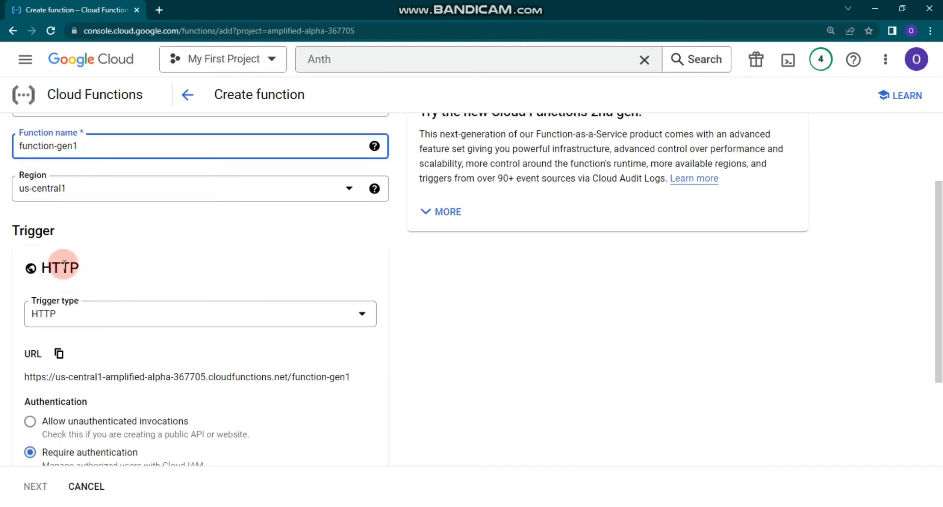
left_click(78, 316)
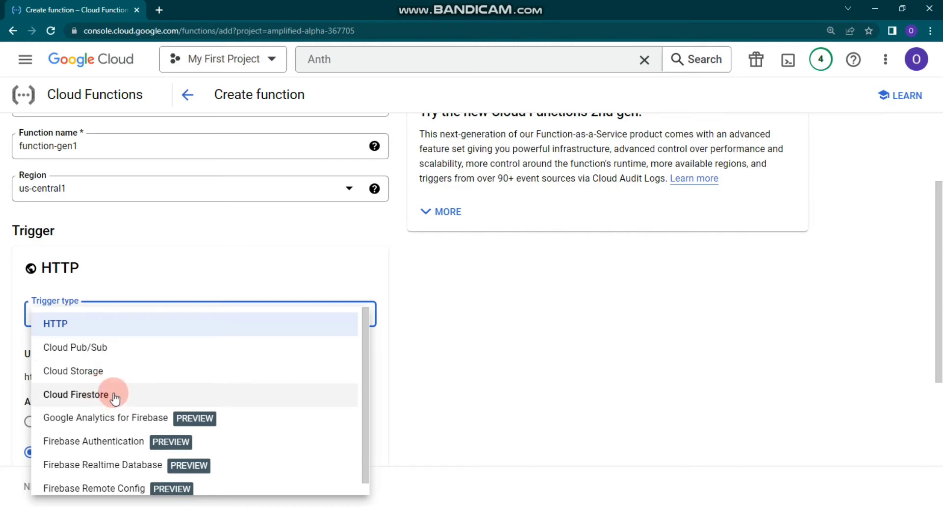
scroll(116, 407, "down", 1)
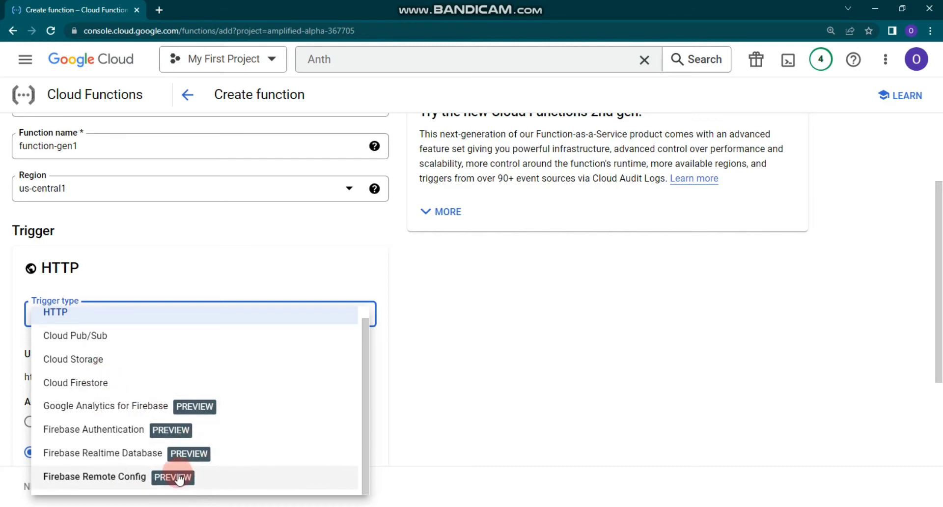
left_click(212, 248)
Allow unauthenticated invocations, turn off Require HTTPS, and save the HTTP trigger.
scroll(169, 309, "down", 3)
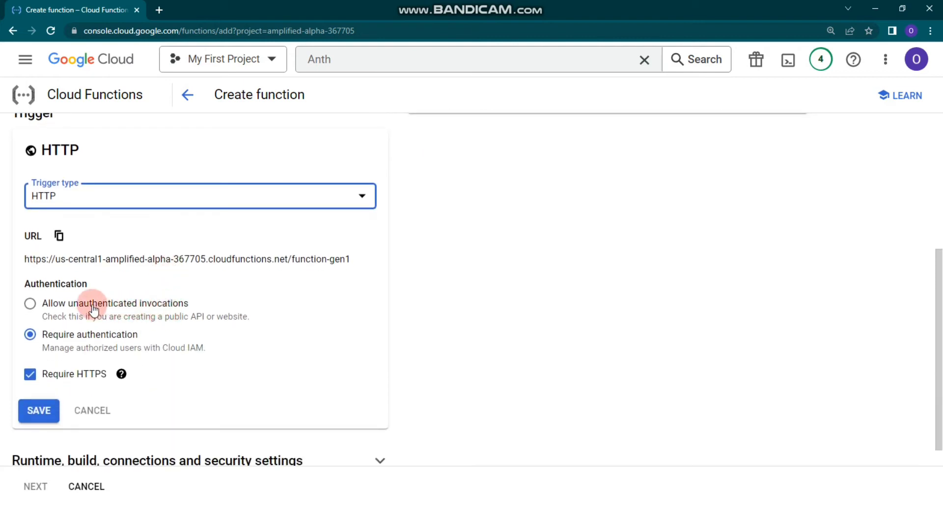
left_click(77, 311)
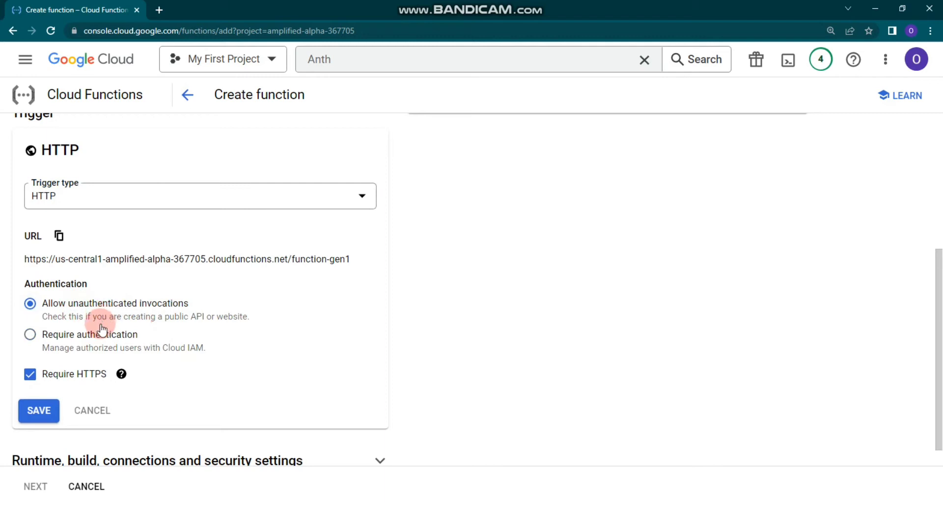
left_click(30, 375)
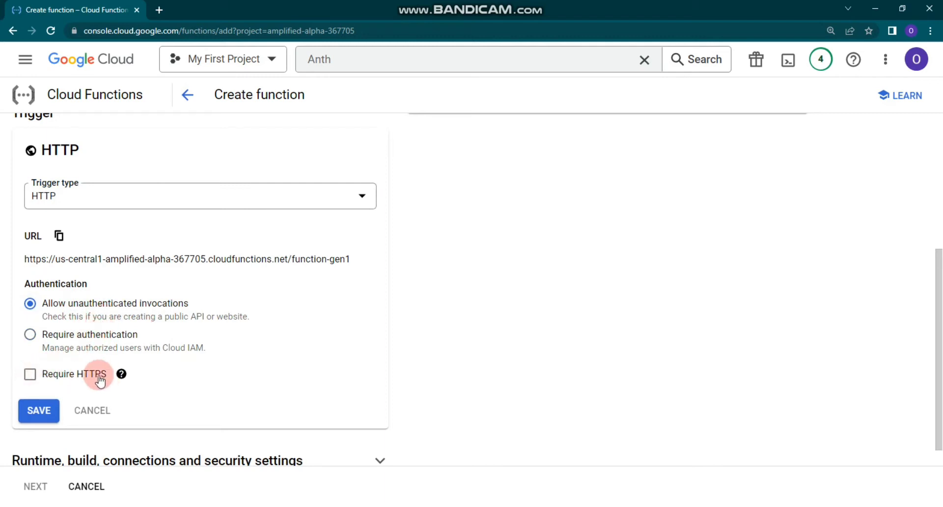
left_click(30, 376)
left_click(39, 417)
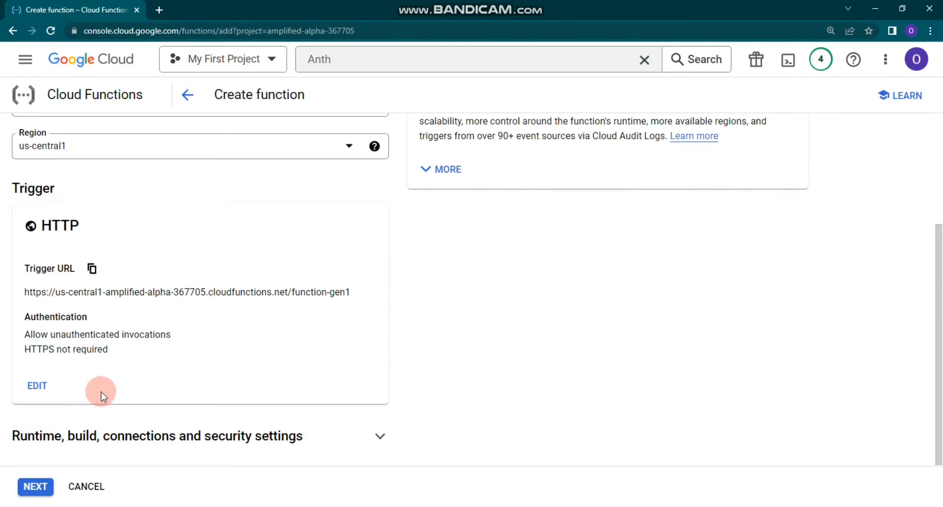
Expand the runtime, build, connections and security settings and examine the memory allocation options and the timeout.
left_click(116, 431)
scroll(116, 405, "down", 3)
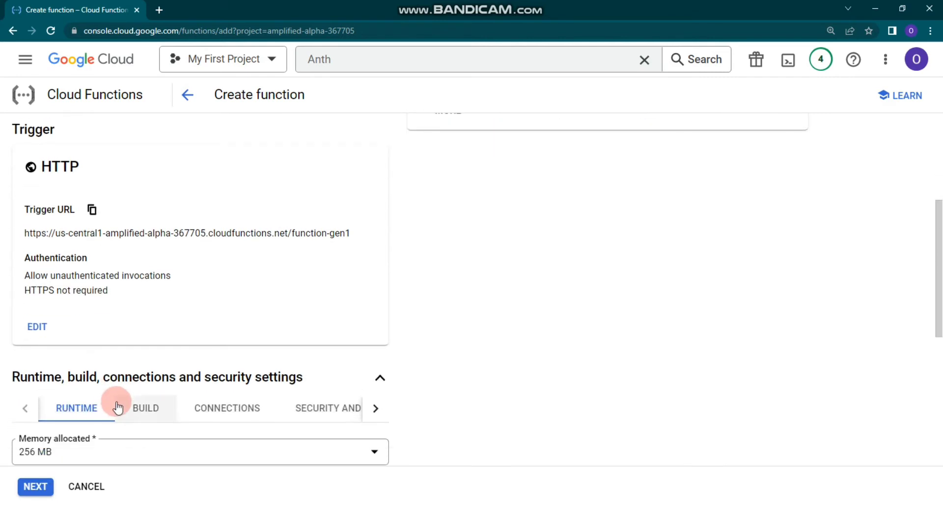
scroll(87, 316, "down", 1)
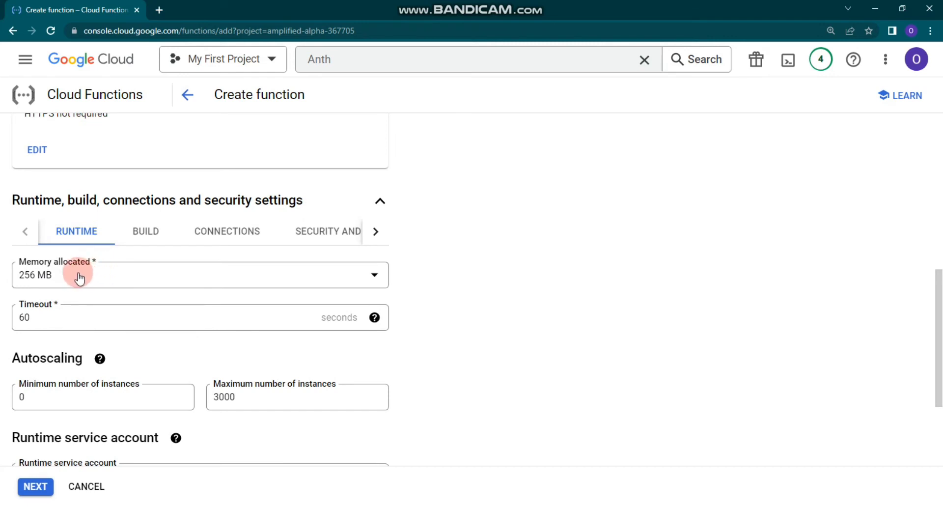
left_click(88, 279)
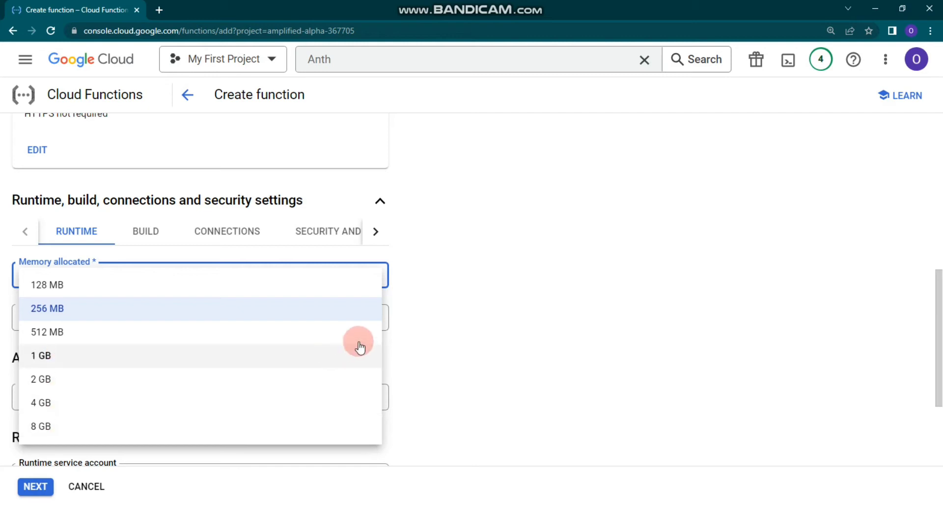
left_click(482, 344)
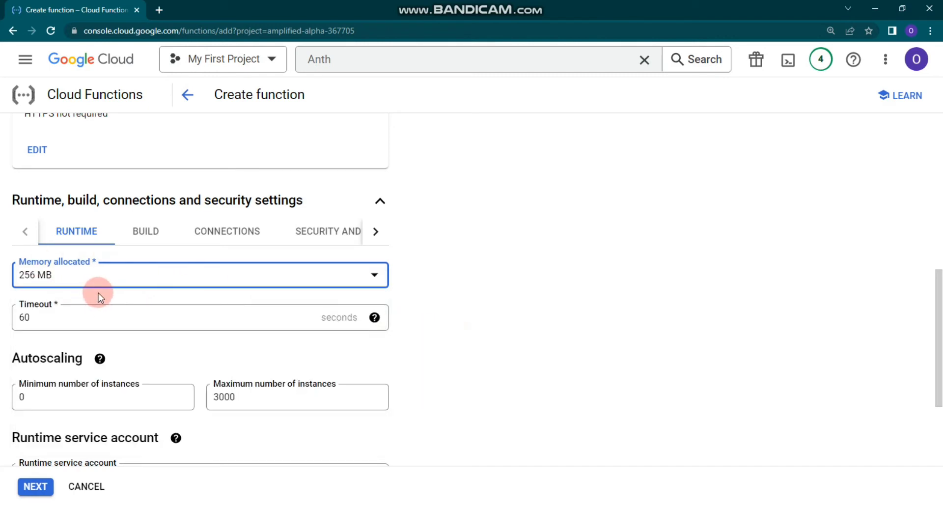
double_click(51, 316)
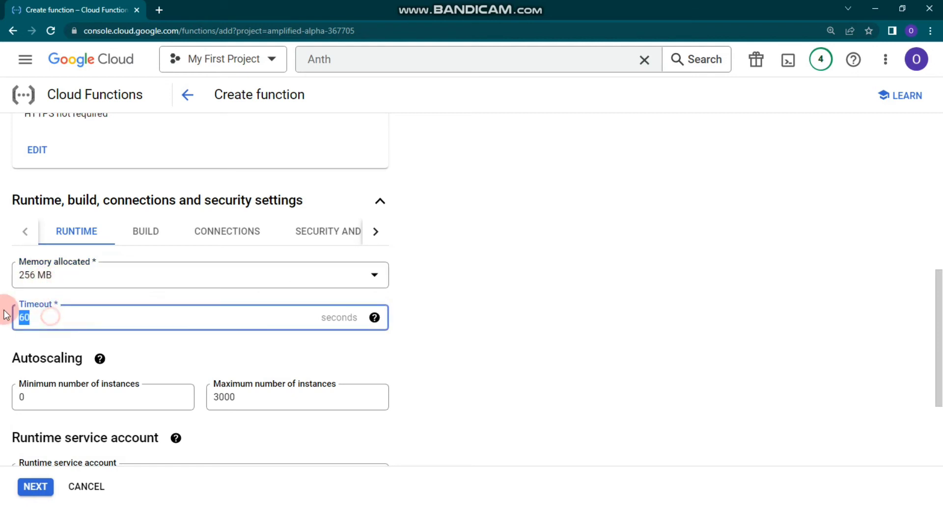
Set autoscaling to a minimum of 1 and a maximum of 10 instances, and check the runtime service account choices.
scroll(189, 343, "down", 3)
double_click(44, 251)
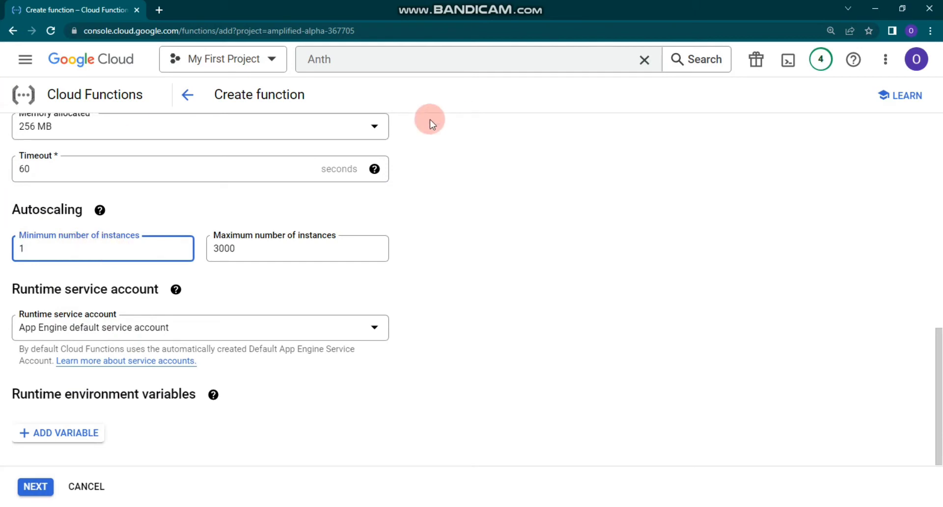
double_click(264, 261)
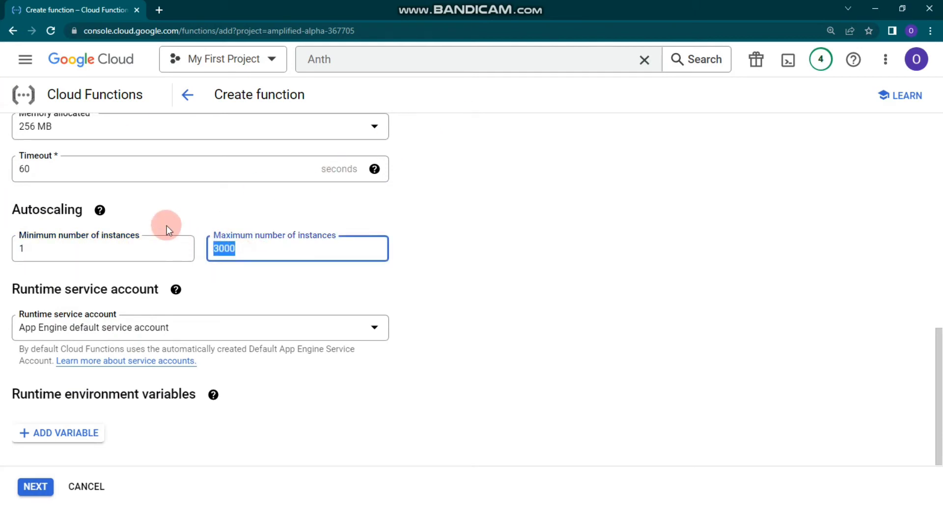
type("10")
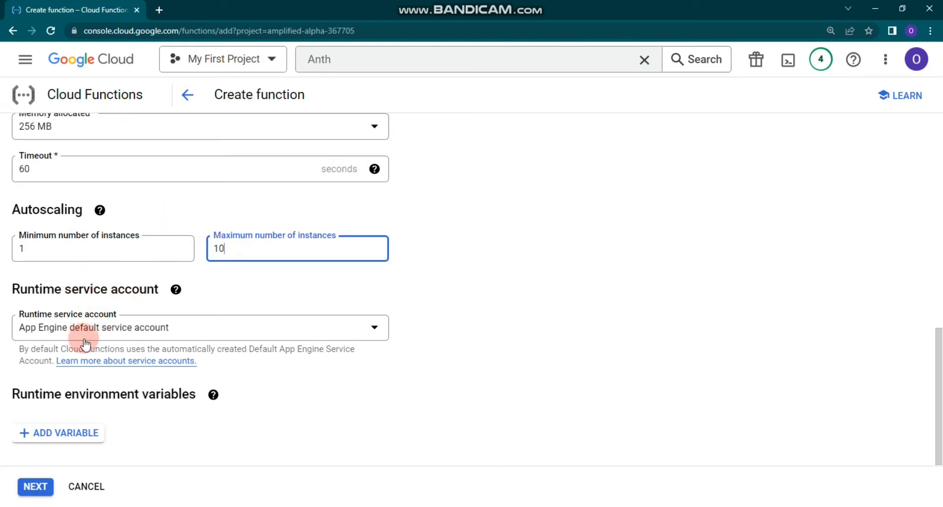
left_click(118, 329)
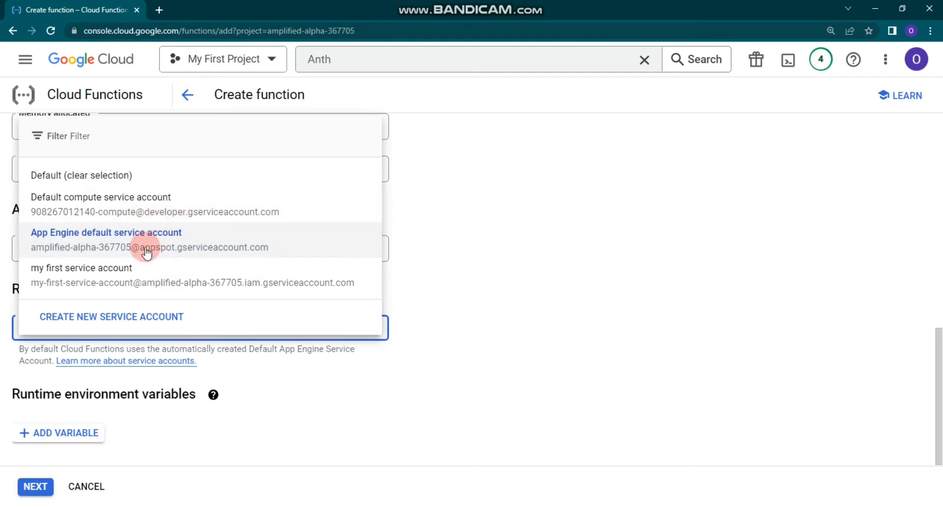
left_click(521, 254)
Examine the function's build settings and its ingress and egress connection settings.
scroll(123, 328, "up", 7)
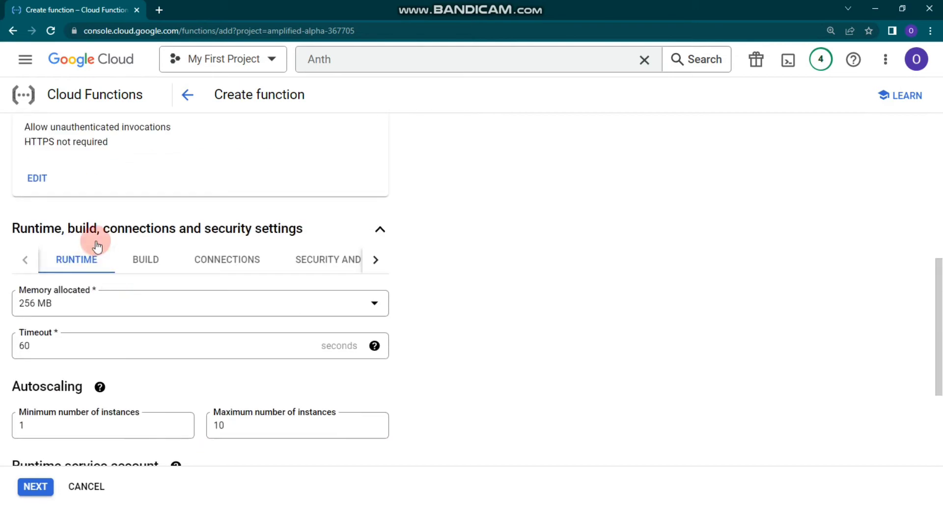
scroll(120, 368, "down", 3)
left_click(143, 265)
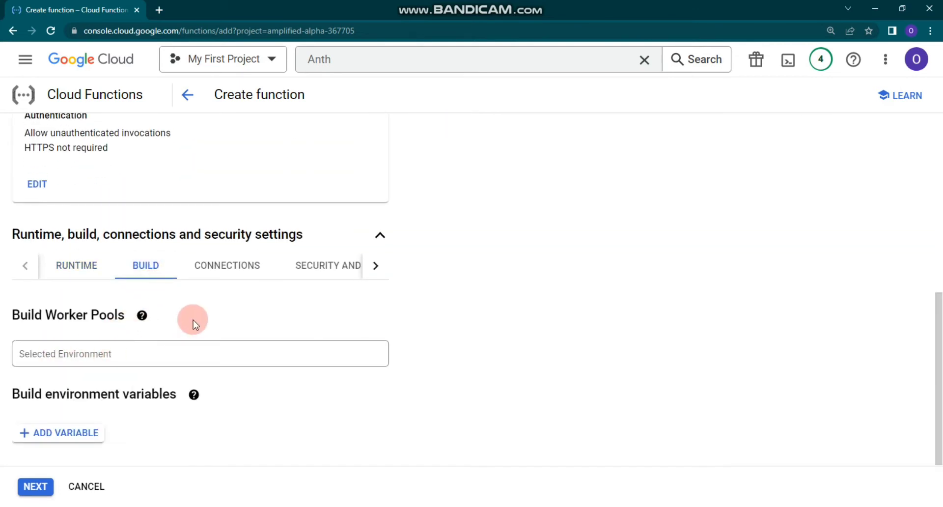
left_click(206, 276)
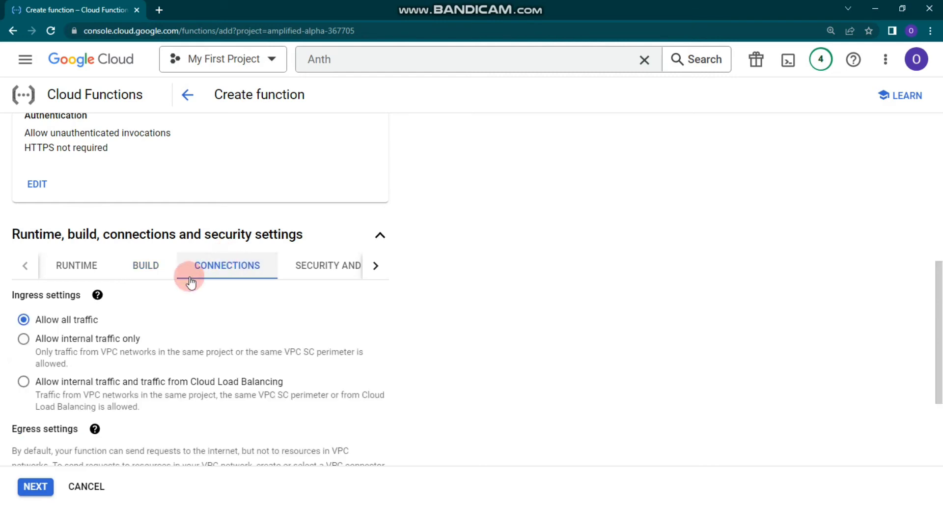
scroll(150, 283, "down", 1)
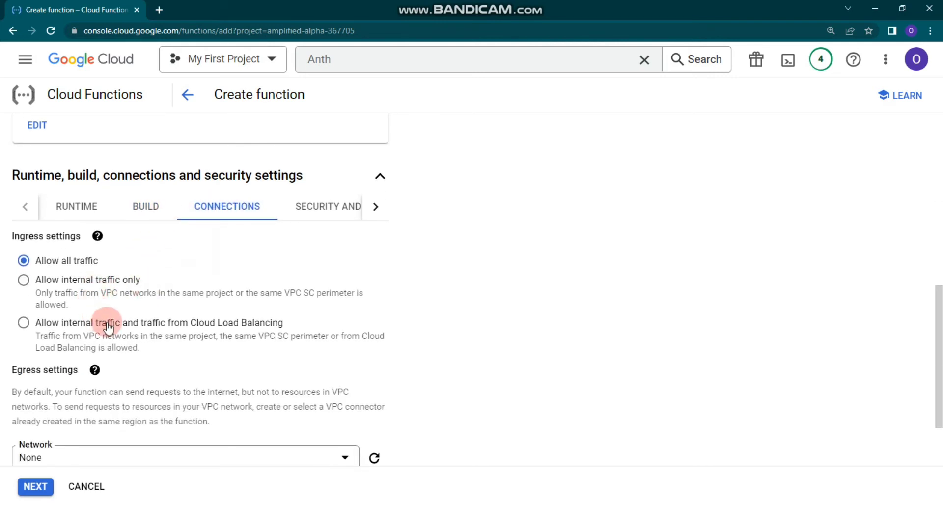
Examine the egress network choices and the function's secrets, encryption and image repository settings.
scroll(93, 322, "down", 2)
left_click(94, 376)
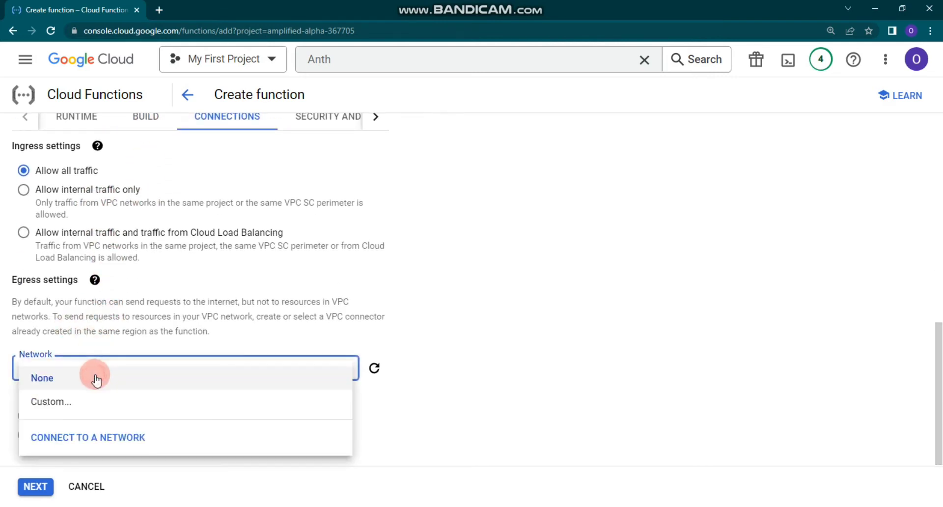
left_click(462, 302)
scroll(309, 232, "up", 4)
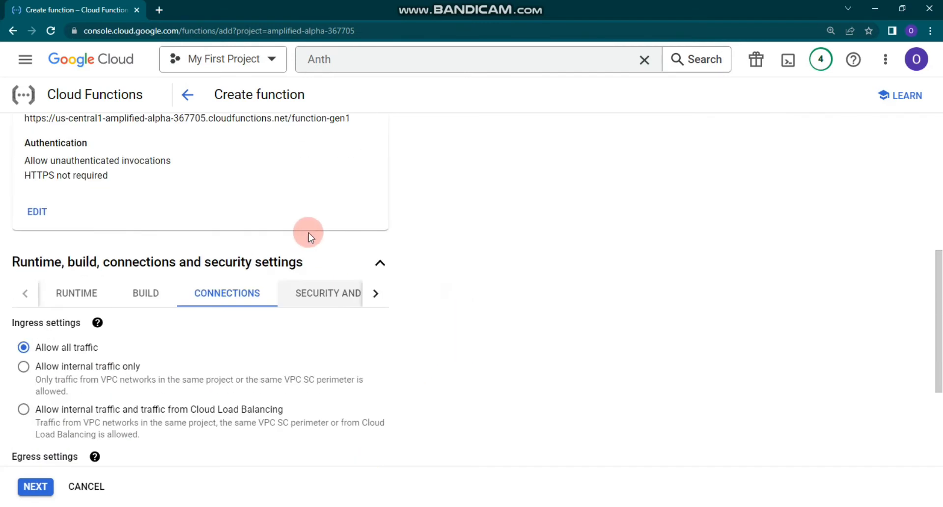
left_click(325, 294)
scroll(370, 261, "down", 1)
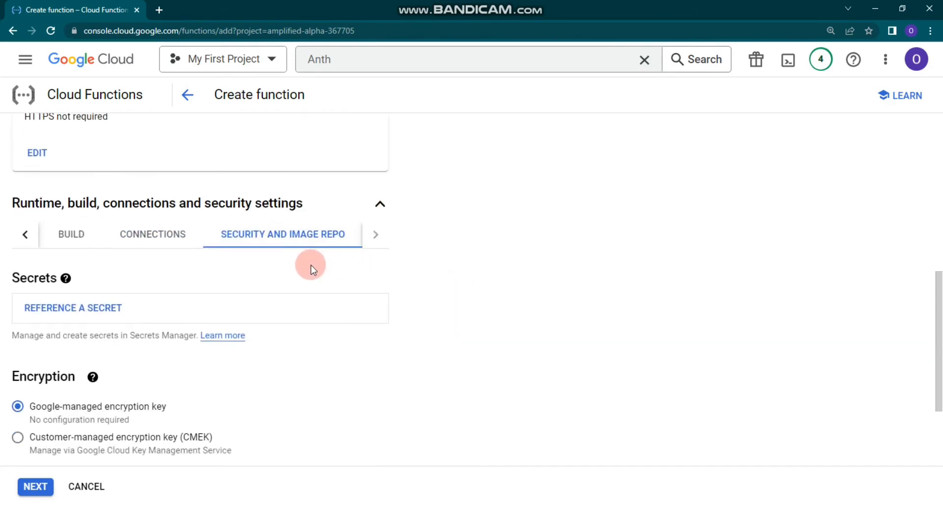
scroll(311, 265, "down", 2)
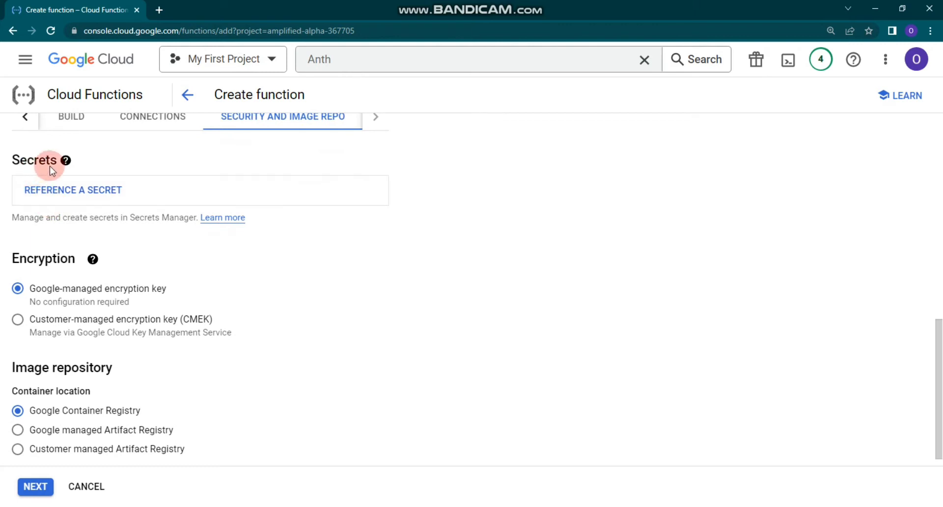
scroll(129, 289, "down", 1)
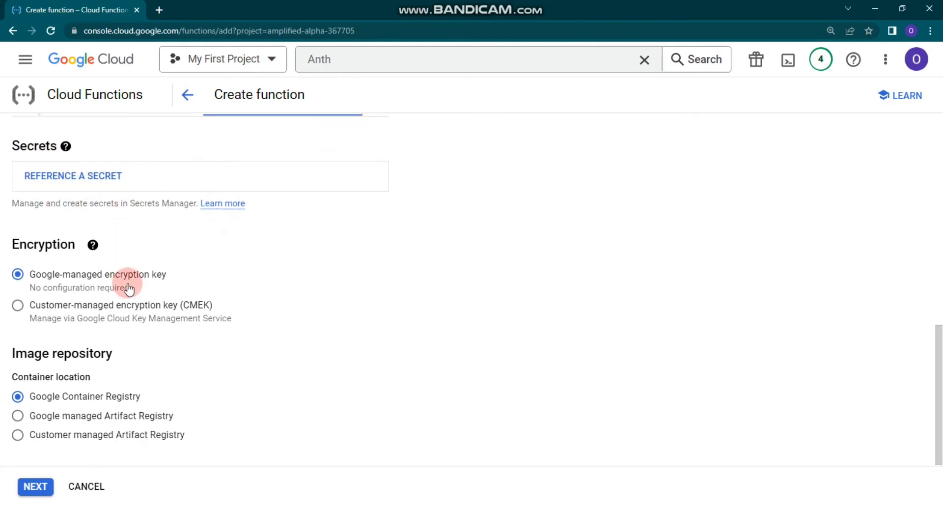
scroll(129, 289, "up", 8)
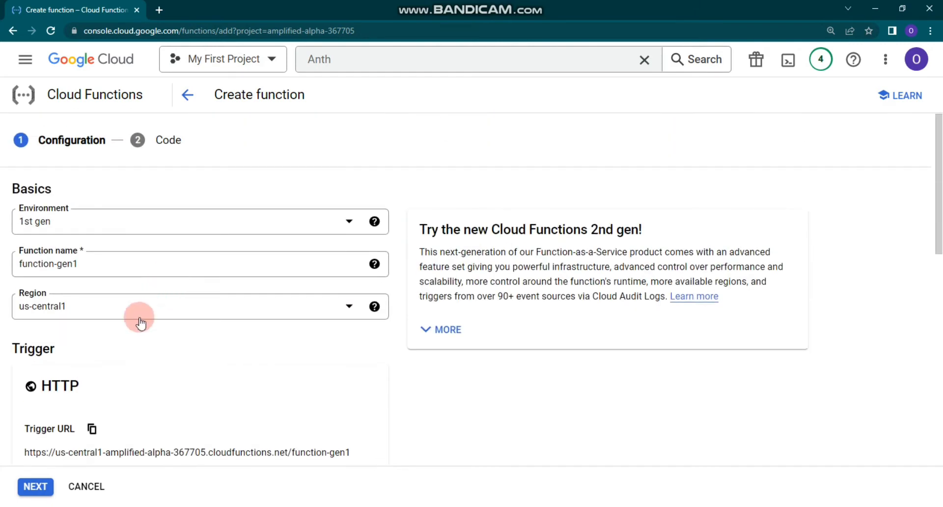
Proceed to the code stage and review the available runtime versions and the index.js and package.json source files.
left_click(36, 486)
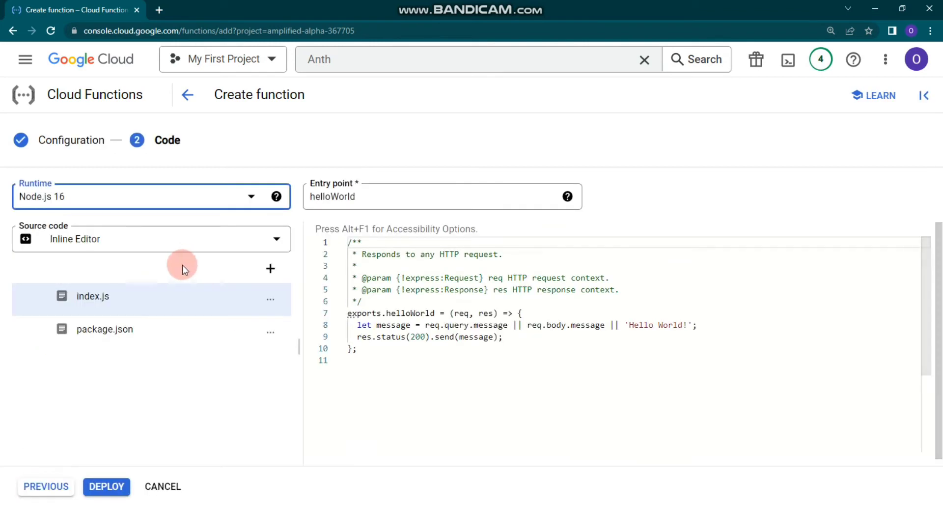
left_click(97, 202)
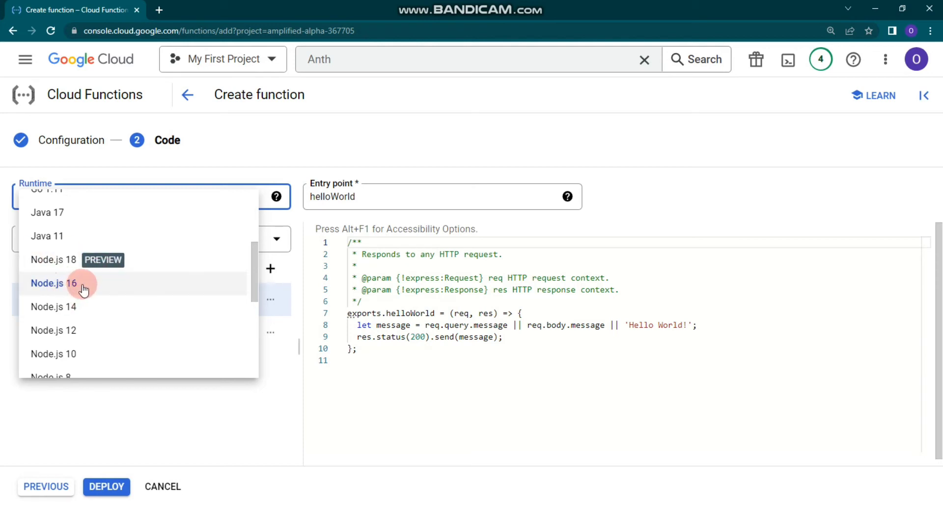
left_click(276, 393)
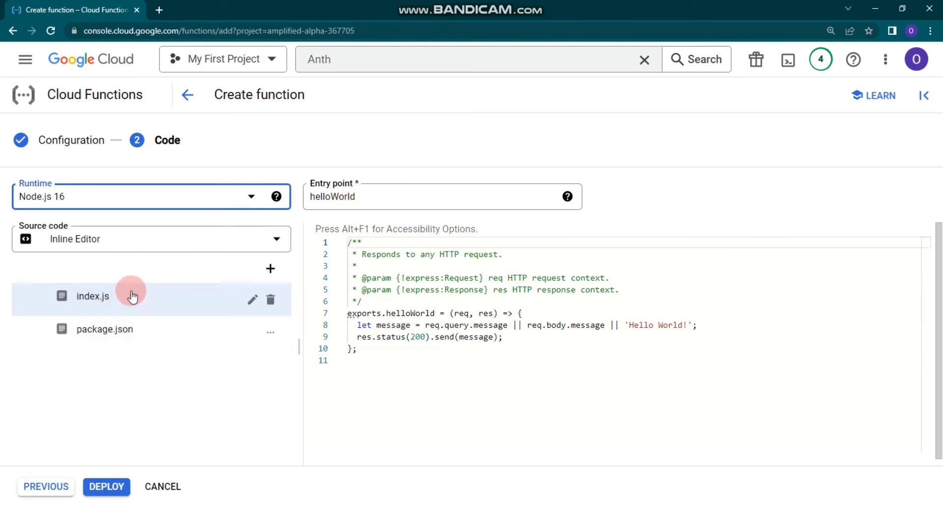
left_click(131, 328)
left_click(141, 311)
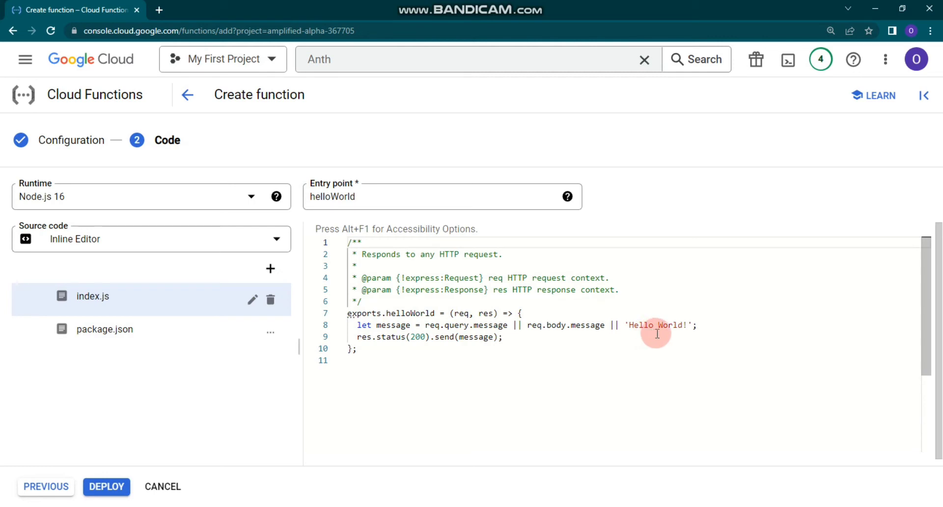
Change the default message in index.js to 'Hello World From Generation 1!' and deploy the function.
left_click(684, 325)
type("!")
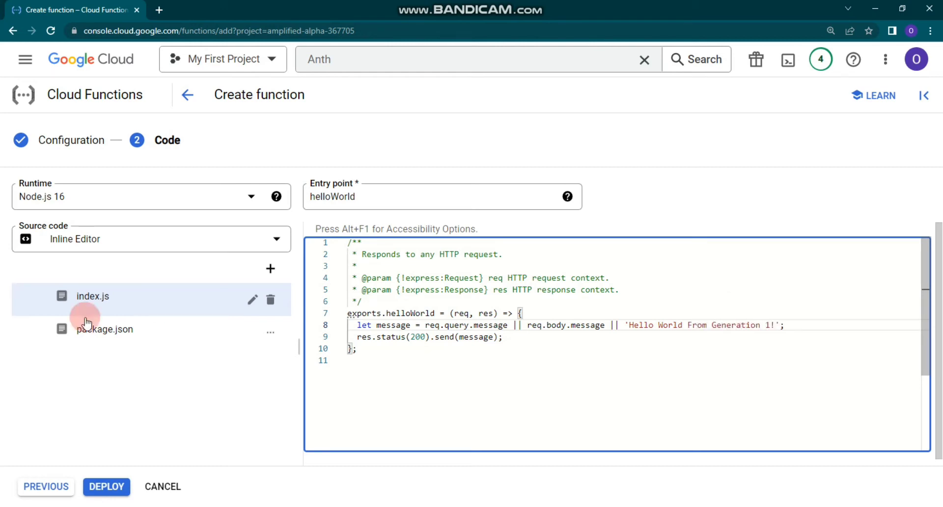
left_click(108, 485)
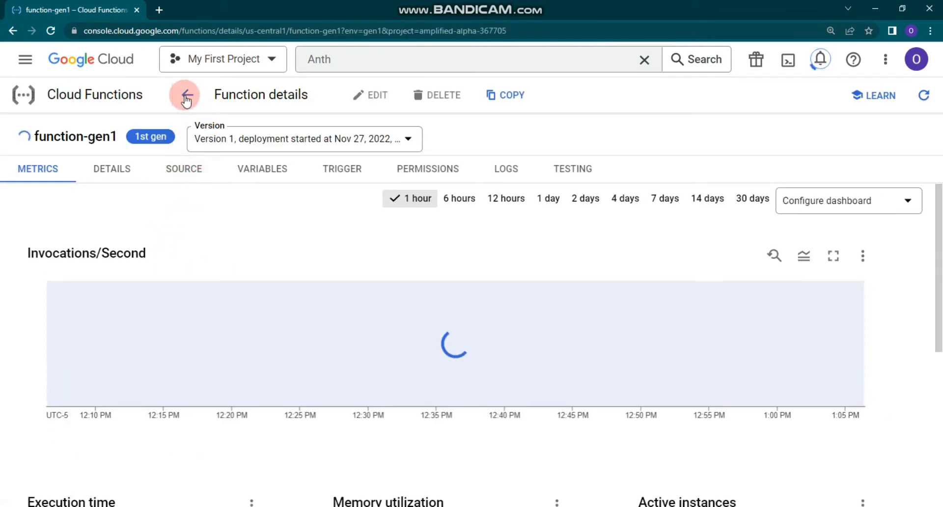
Return to the functions list and start a new 2nd gen function named function-gen2.
left_click(187, 96)
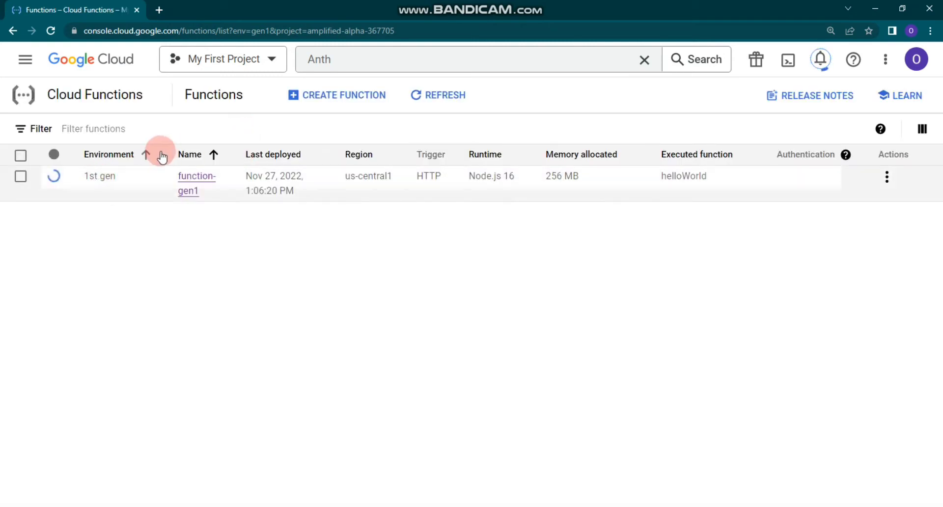
left_click(333, 99)
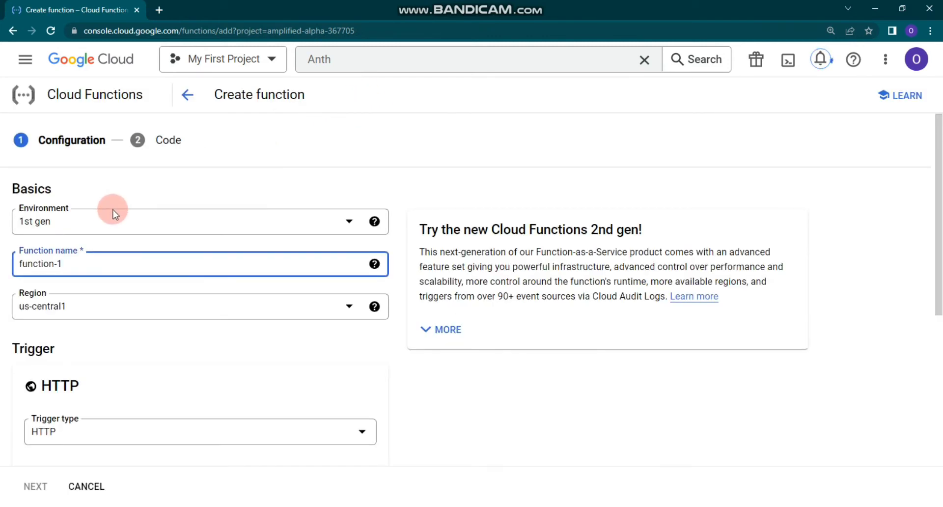
left_click(114, 214)
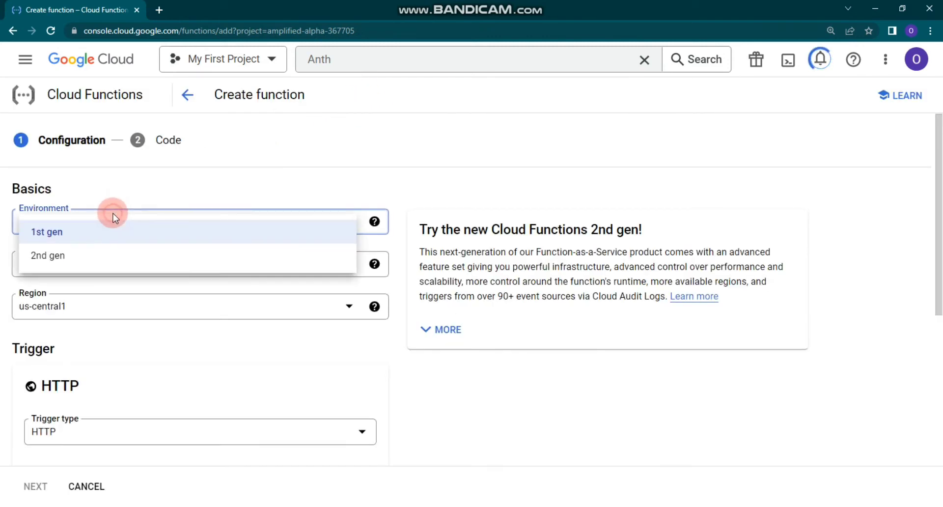
left_click(71, 260)
scroll(93, 249, "down", 2)
left_click(80, 147)
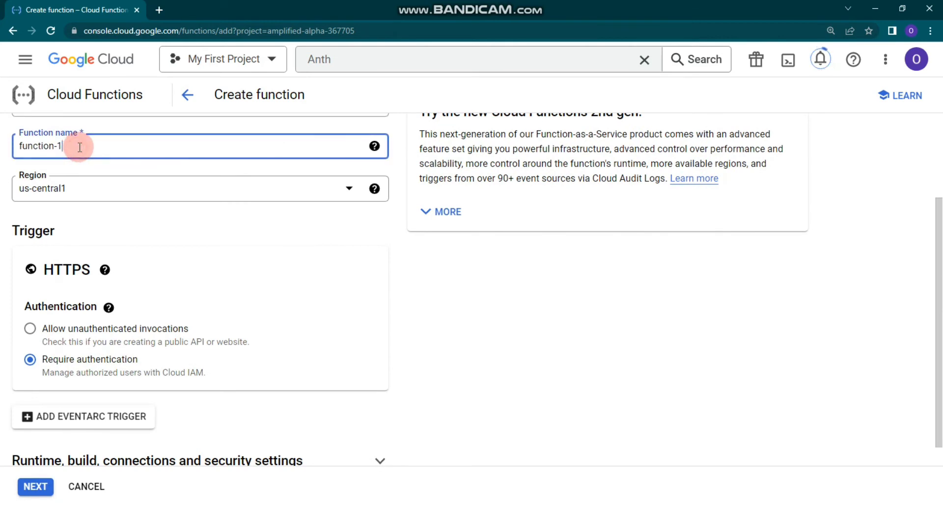
key("BackSpace")
type("gen2")
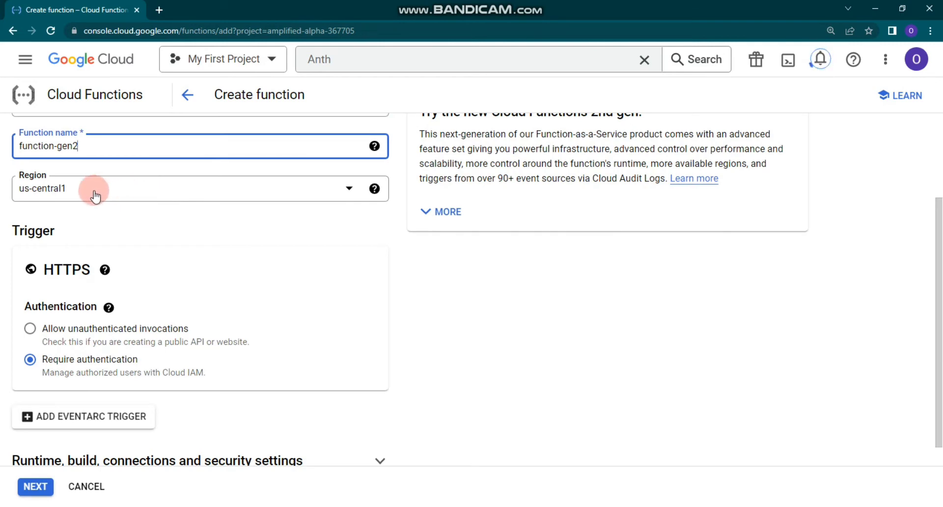
Allow unauthenticated invocations for the HTTPS trigger and expand the runtime, build, connections and security settings.
scroll(95, 196, "down", 1)
left_click(91, 317)
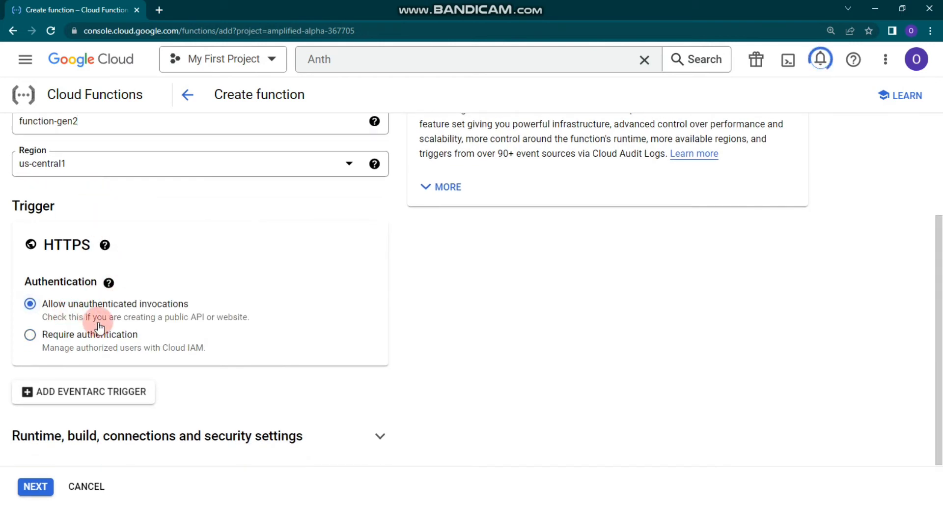
left_click(104, 432)
scroll(147, 348, "down", 5)
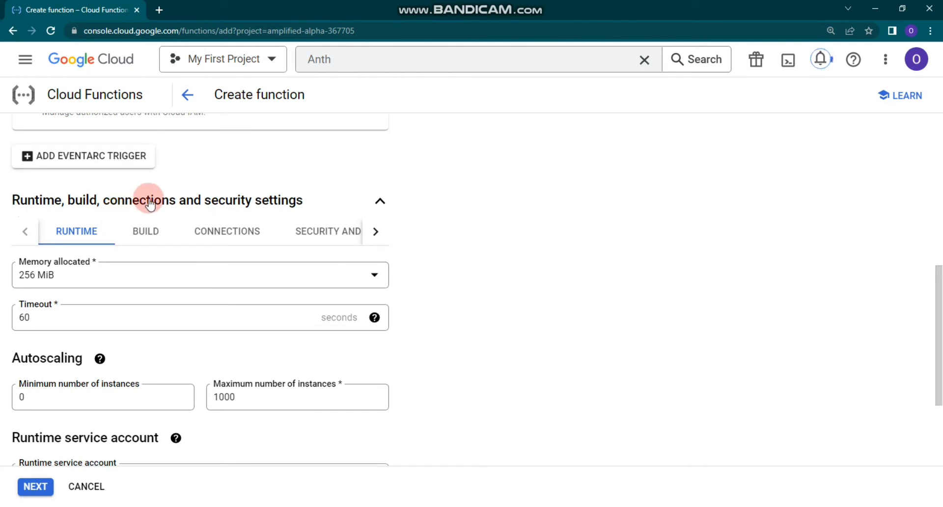
Examine the memory allocation options offered for the 2nd gen function, up to the largest sizes.
scroll(84, 257, "down", 1)
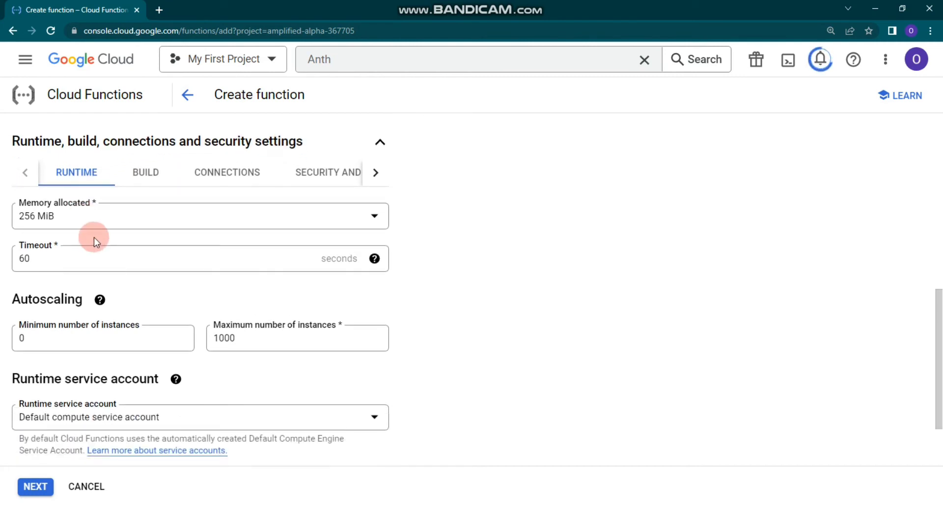
left_click(60, 216)
scroll(74, 294, "down", 2)
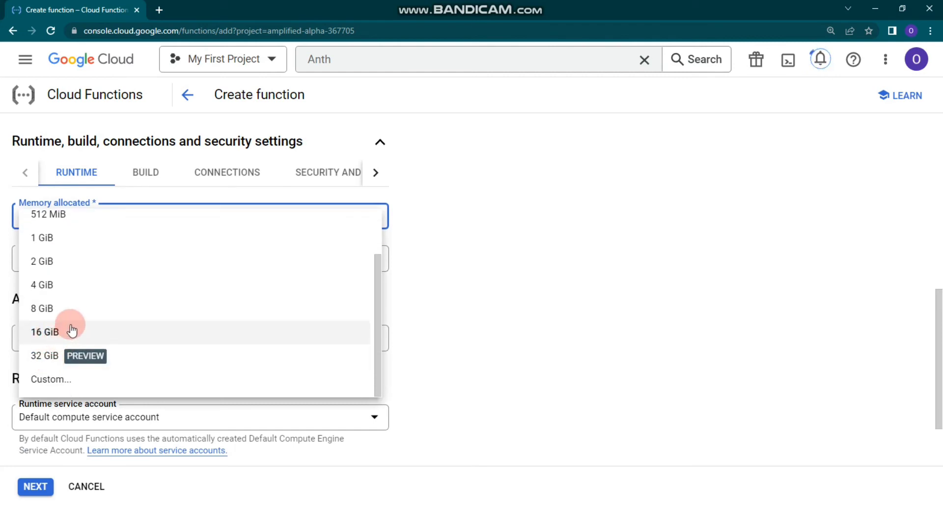
scroll(70, 333, "up", 2)
scroll(69, 335, "down", 2)
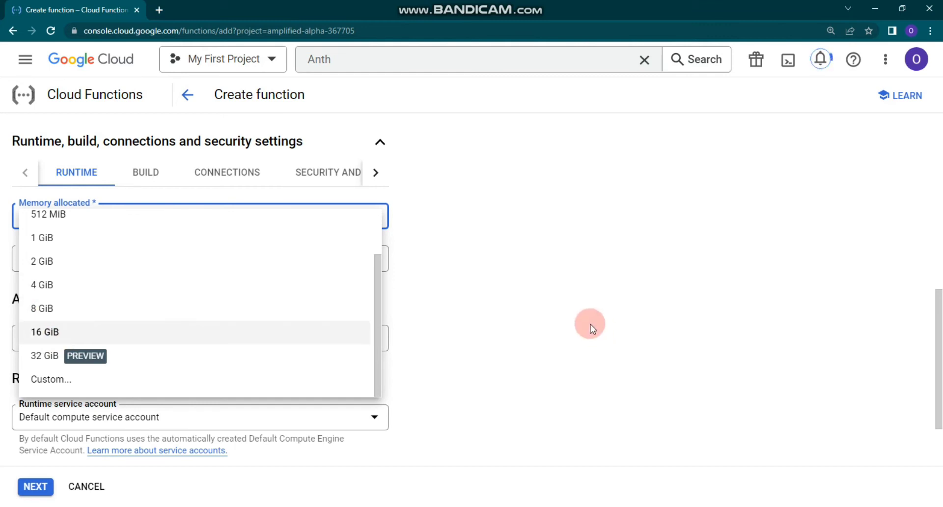
left_click(511, 308)
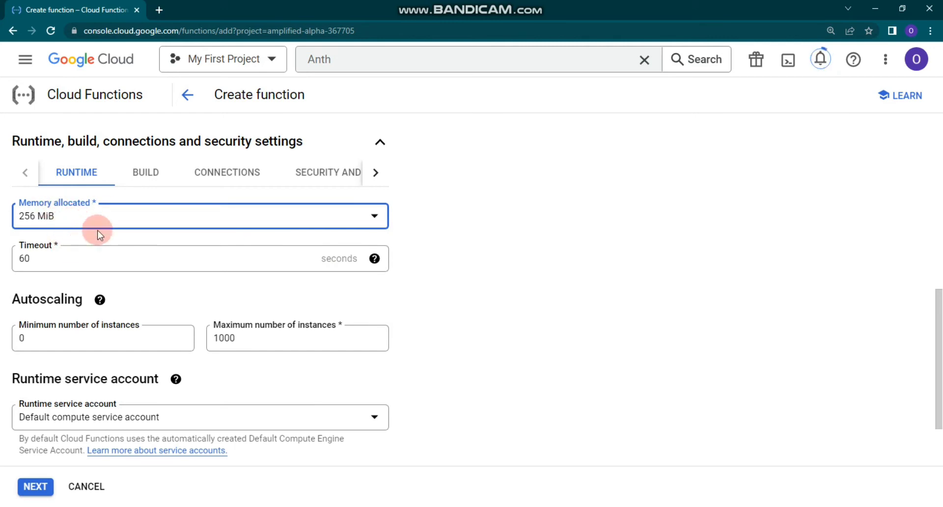
Set the 2nd gen function's autoscaling to a minimum of 1 and a maximum of 10 instances.
scroll(49, 290, "down", 1)
double_click(29, 280)
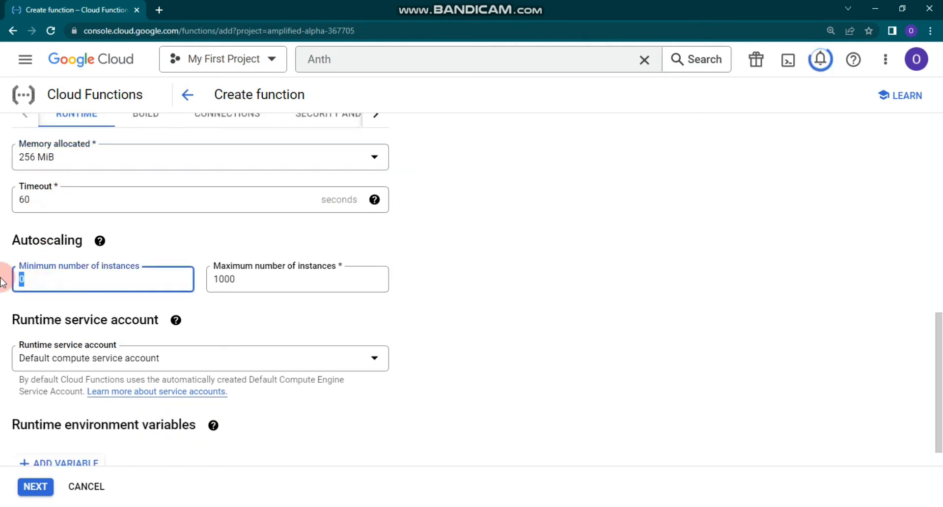
double_click(253, 277)
type("10")
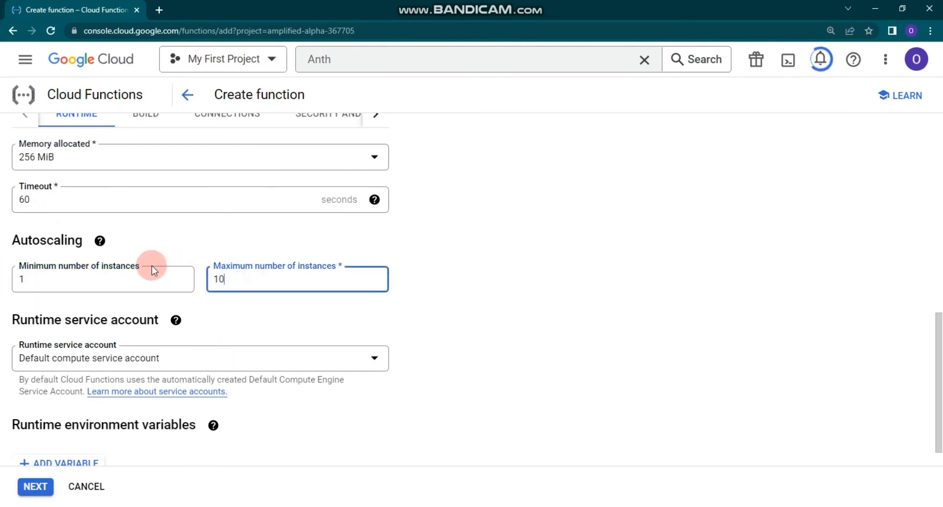
Check which runtime service accounts are available for the 2nd gen function.
scroll(467, 223, "down", 1)
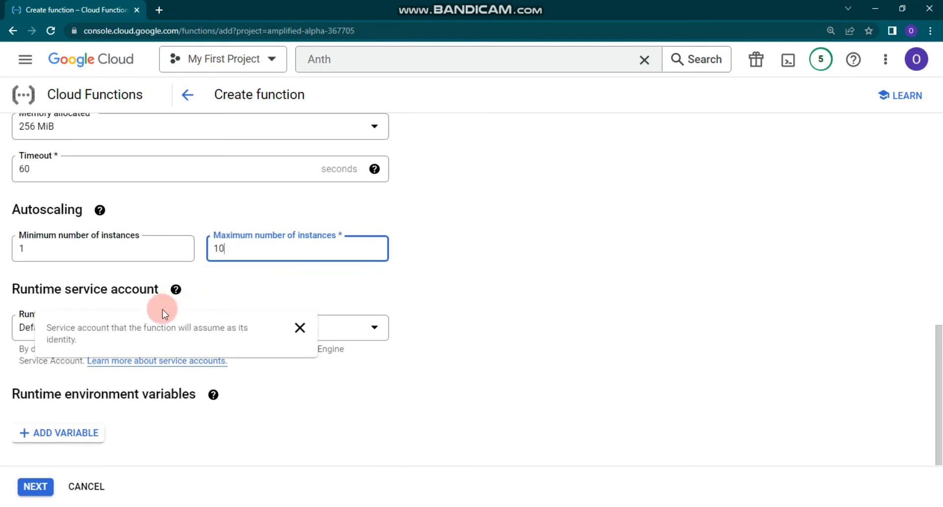
left_click(44, 324)
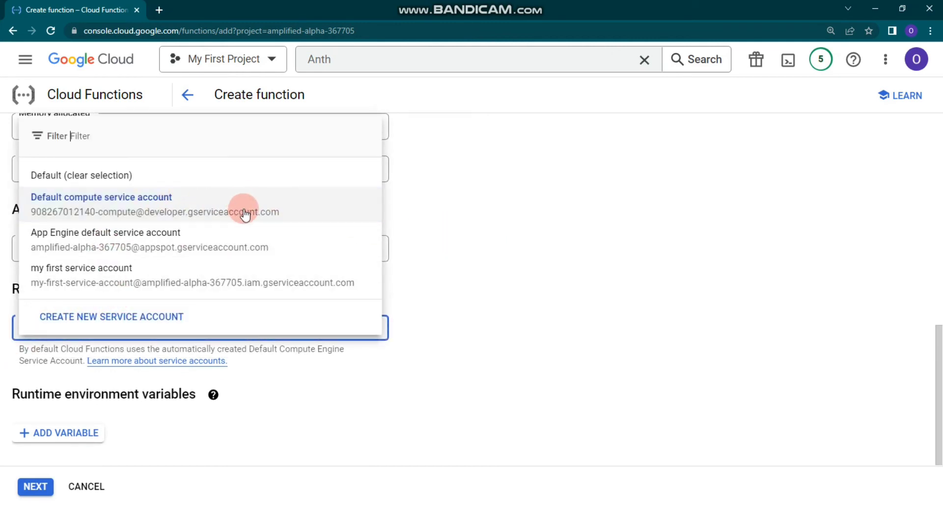
left_click(505, 236)
Examine the 2nd gen function's build, ingress and egress connection, and security settings.
scroll(133, 344, "up", 5)
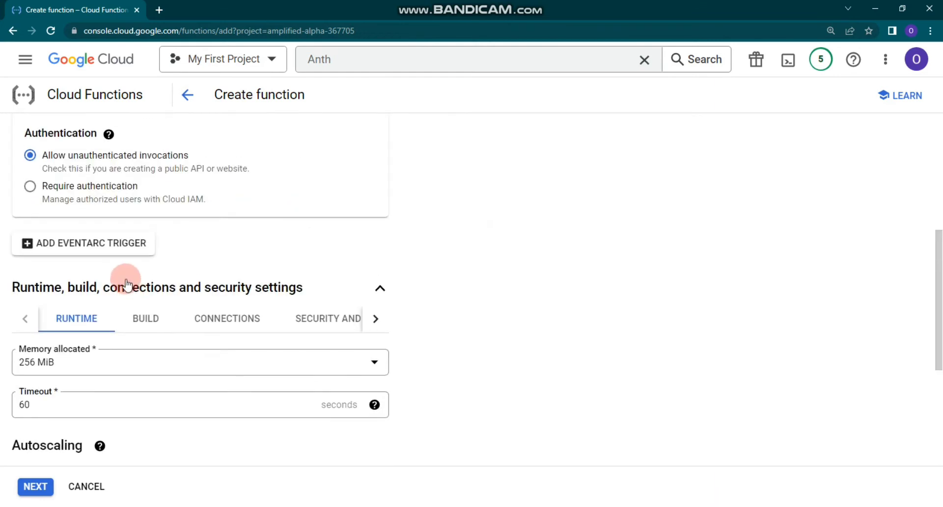
left_click(142, 317)
scroll(167, 295, "down", 1)
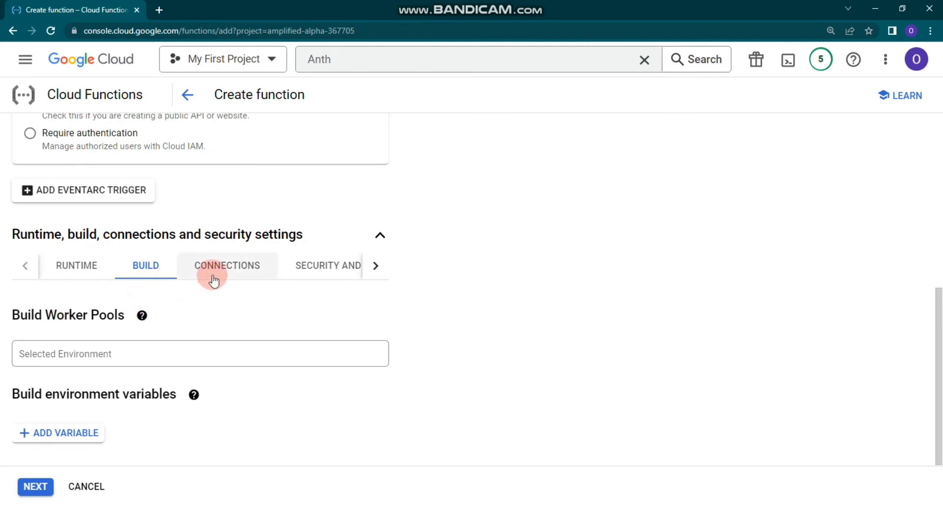
left_click(237, 265)
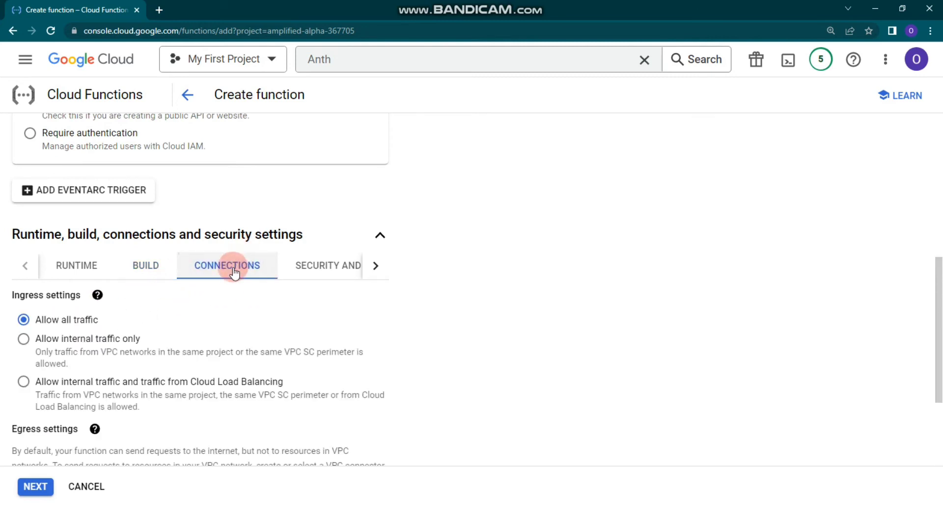
scroll(194, 284, "down", 3)
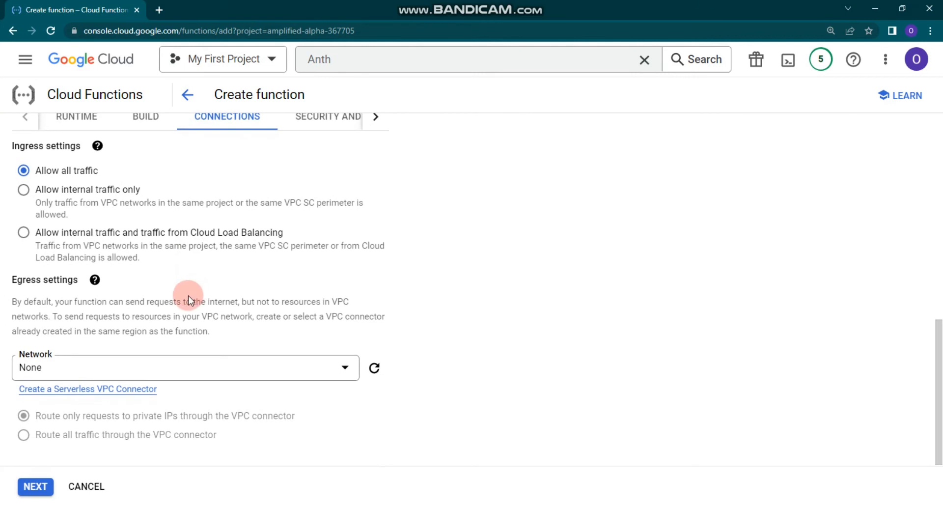
scroll(189, 299, "up", 4)
left_click(309, 296)
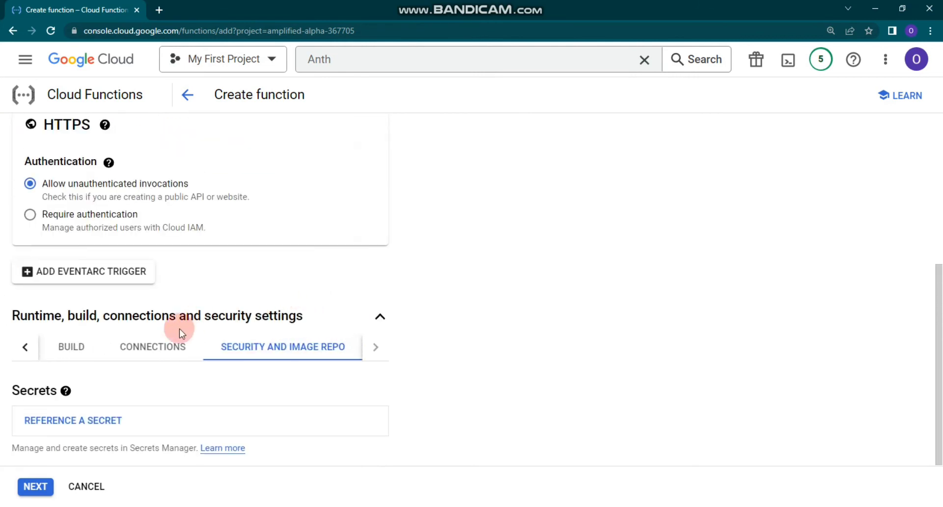
Recheck the 2nd gen function's runtime and autoscaling settings and proceed to the code stage.
left_click(72, 346)
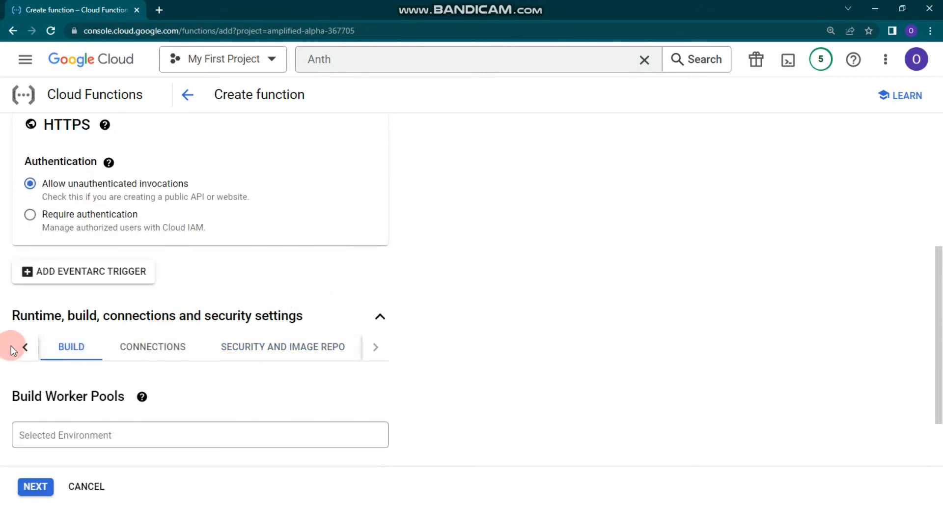
left_click(18, 350)
left_click(69, 352)
scroll(78, 349, "down", 5)
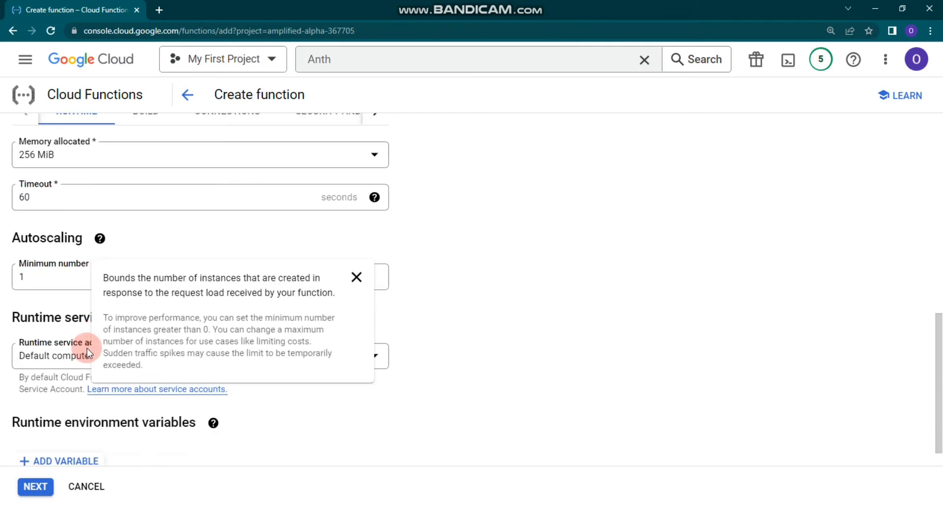
scroll(55, 431, "down", 1)
left_click(36, 485)
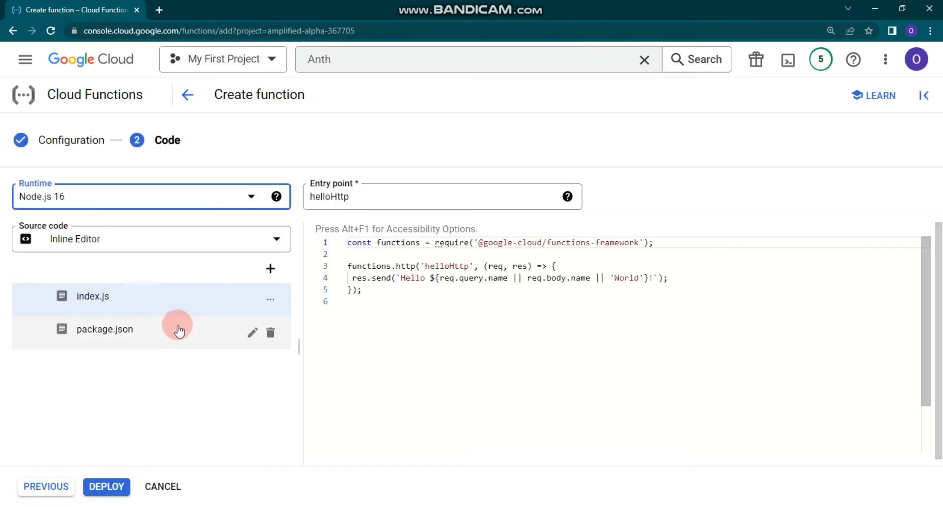
Examine the runtime options available for the 2nd gen function's code, keeping Node.js 16.
left_click(126, 195)
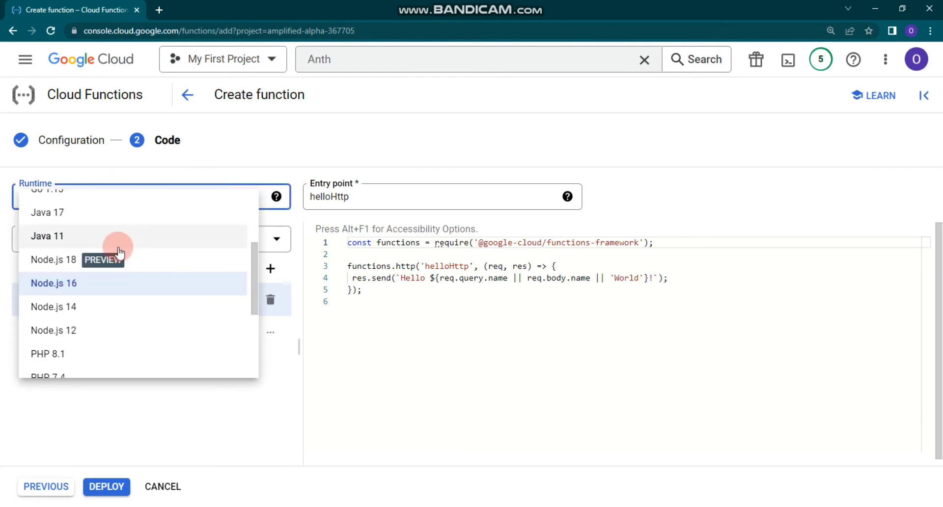
scroll(120, 248, "up", 3)
scroll(118, 252, "up", 1)
scroll(117, 253, "down", 6)
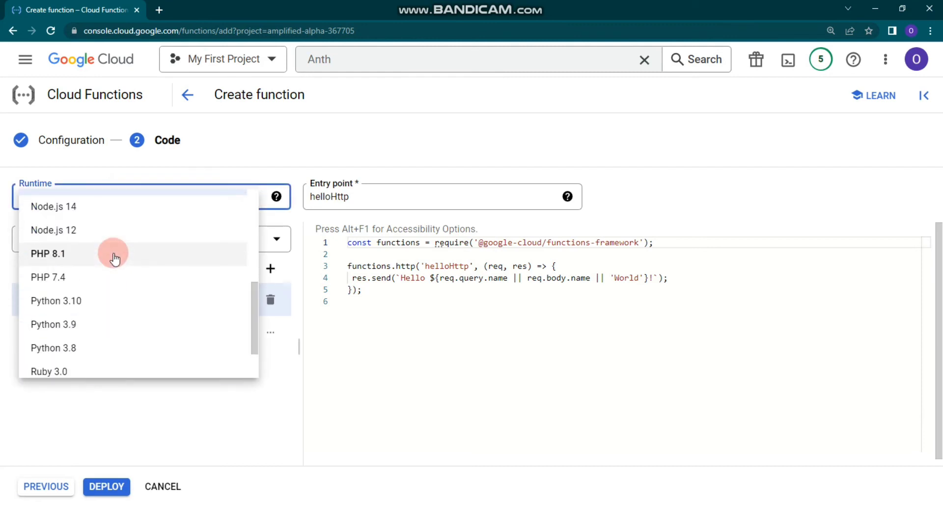
scroll(118, 272, "up", 3)
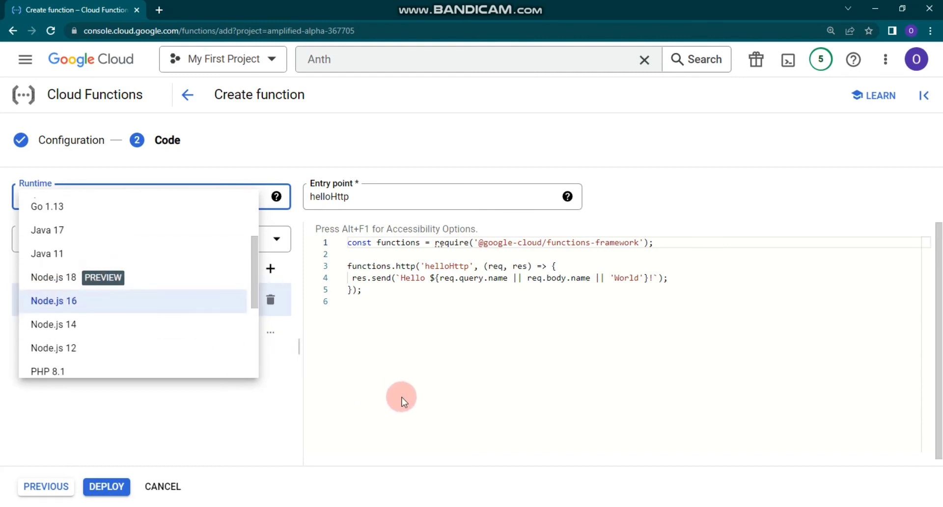
left_click(383, 350)
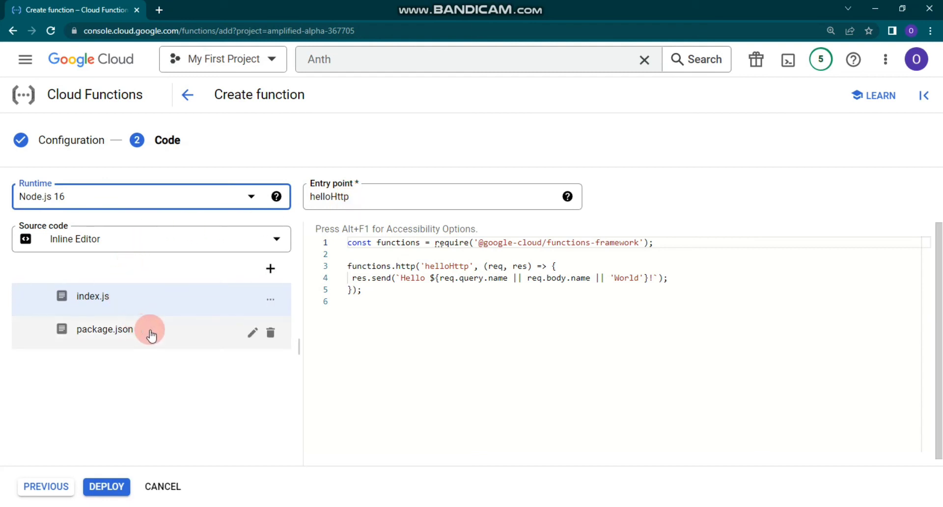
Change the fallback text in index.js to 'World From Generation 2' and deploy function-gen2.
left_click(638, 279)
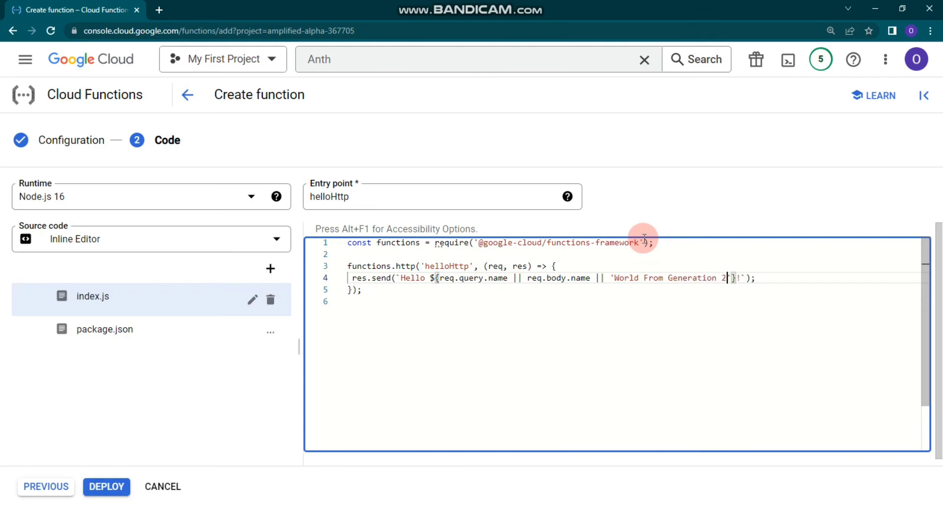
scroll(314, 289, "down", 2)
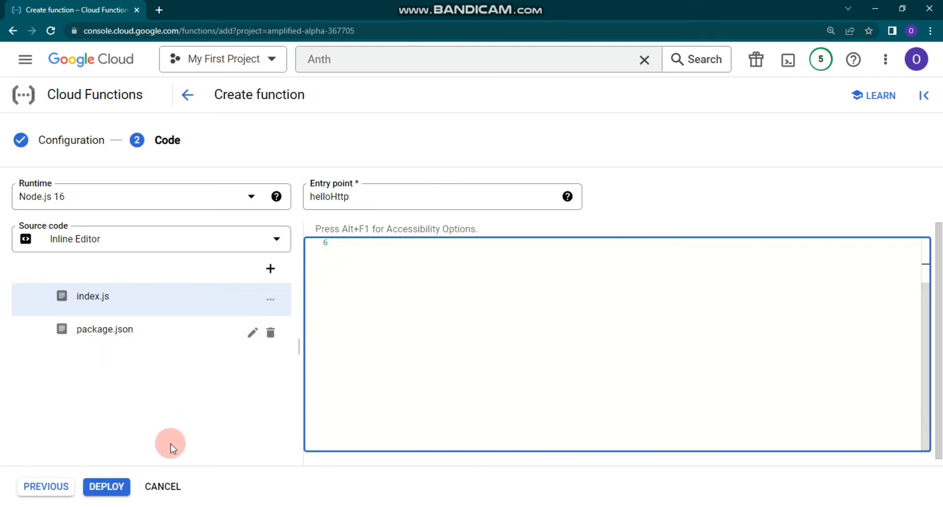
left_click(103, 484)
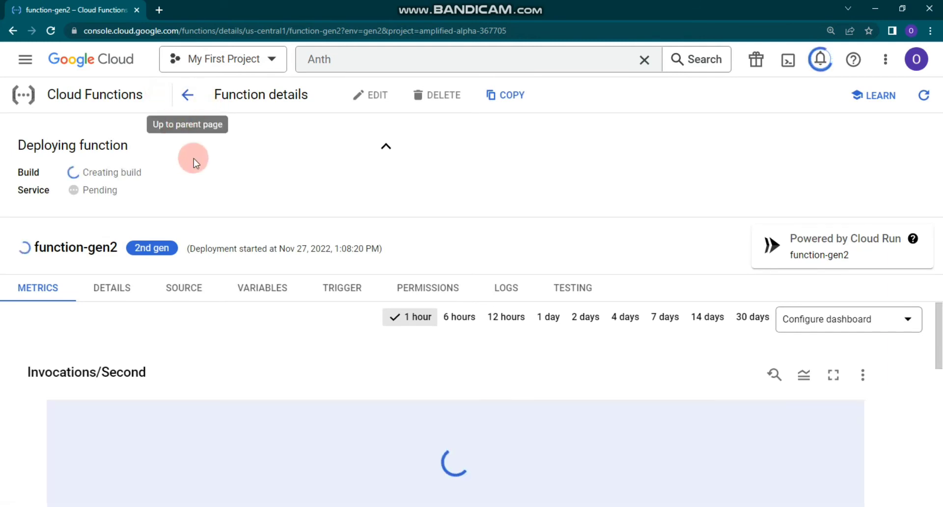
Return to the functions list and examine function-gen1's metrics, general details, source and variables.
left_click(187, 96)
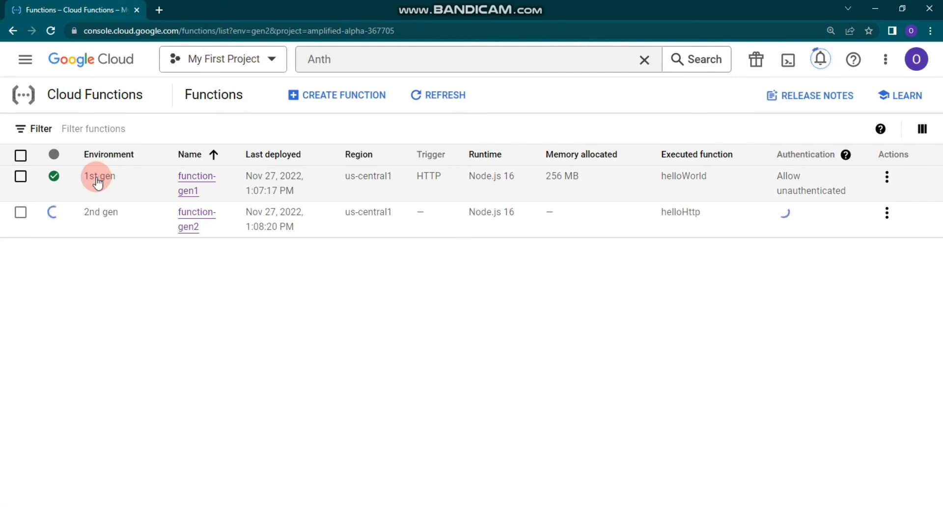
left_click(97, 182)
left_click(98, 182)
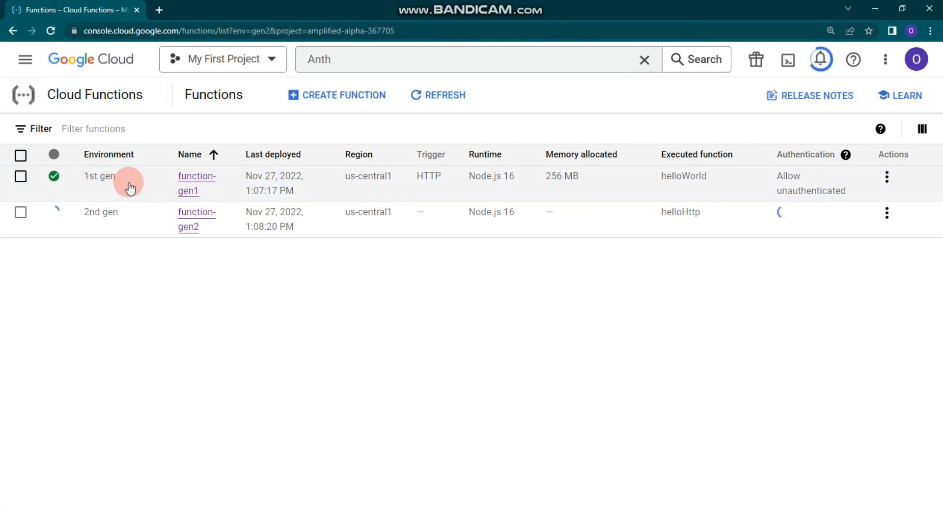
left_click(185, 179)
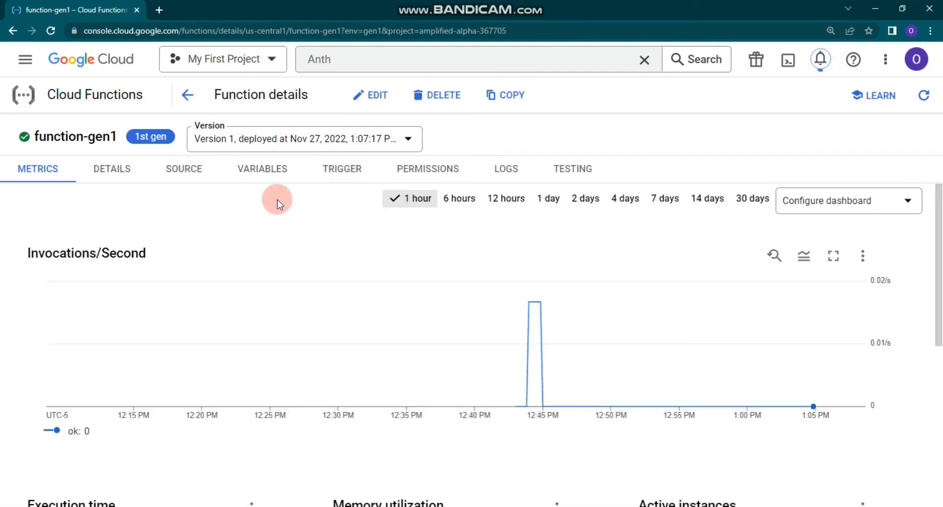
left_click(124, 172)
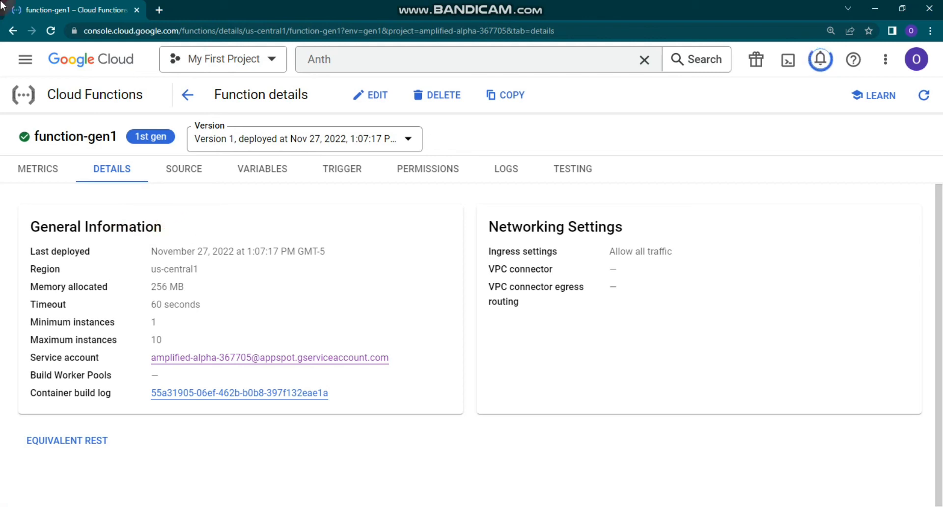
left_click(188, 173)
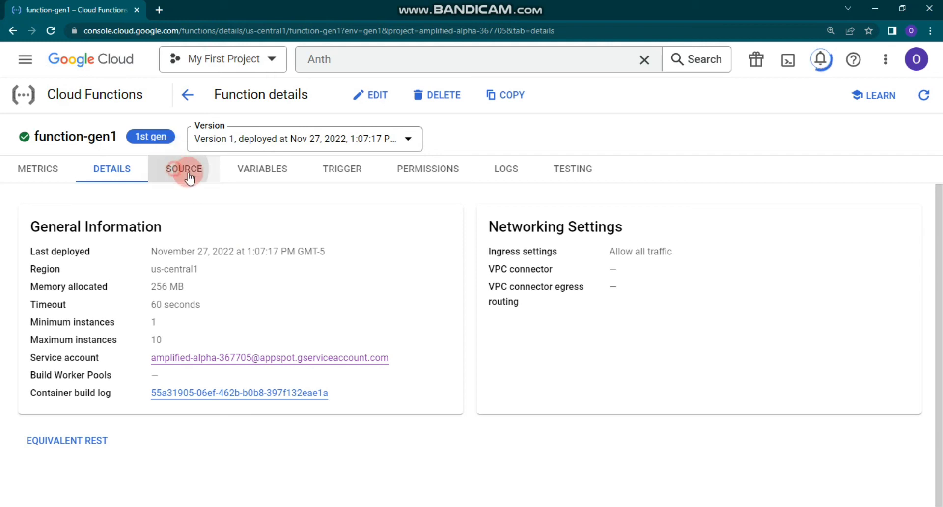
left_click(277, 175)
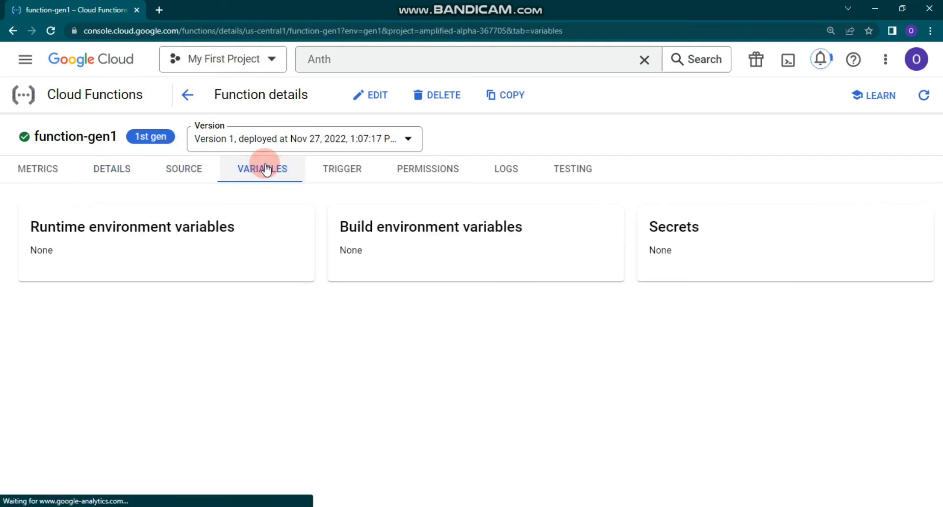
Copy function-gen1's trigger URL, load it in a new browser tab and enlarge the page to 200% to read the response.
left_click(344, 177)
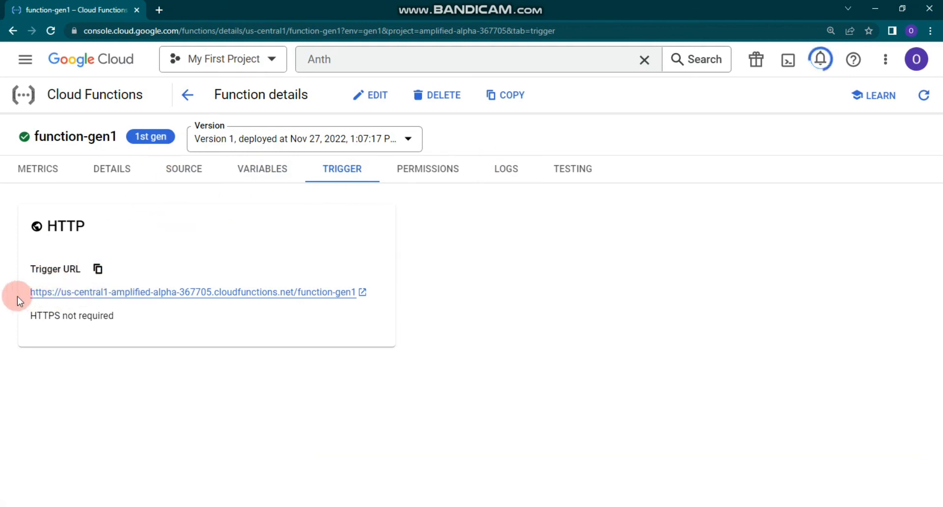
left_click(97, 269)
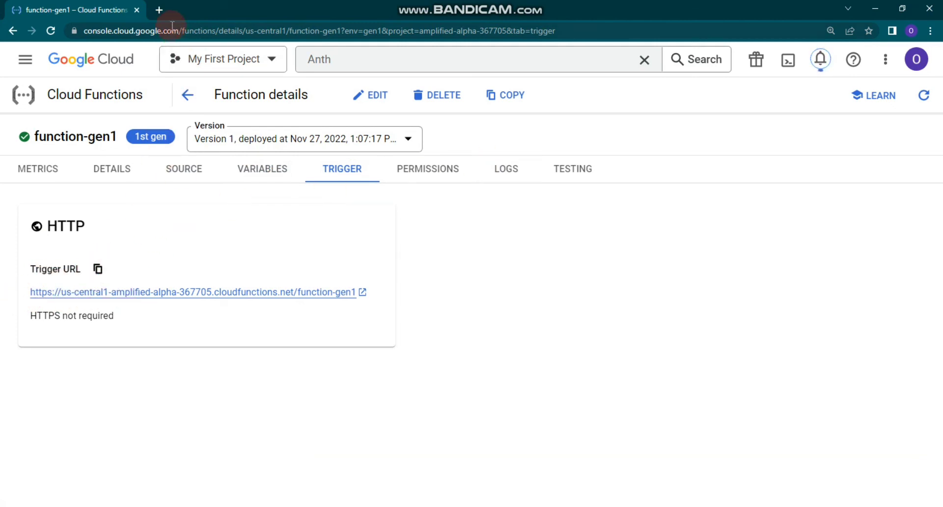
left_click(159, 10)
key("ctrl+v")
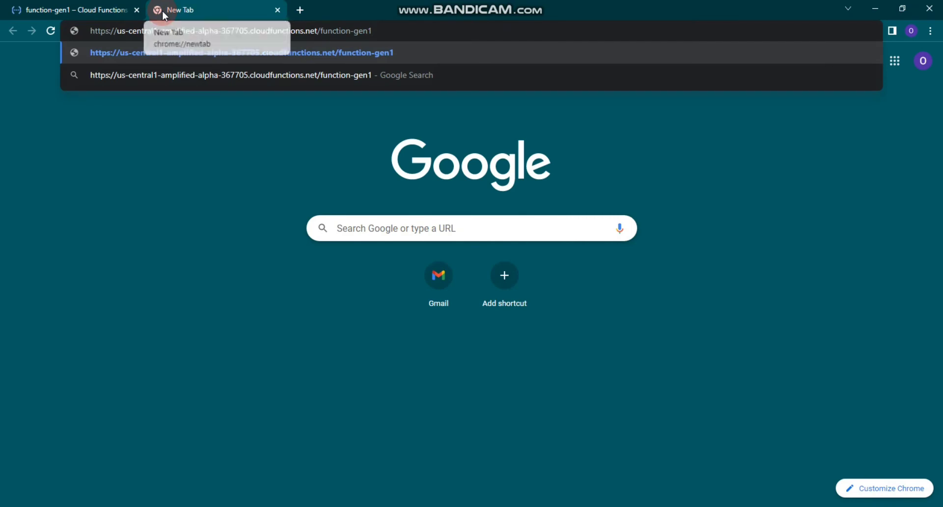
key("Return")
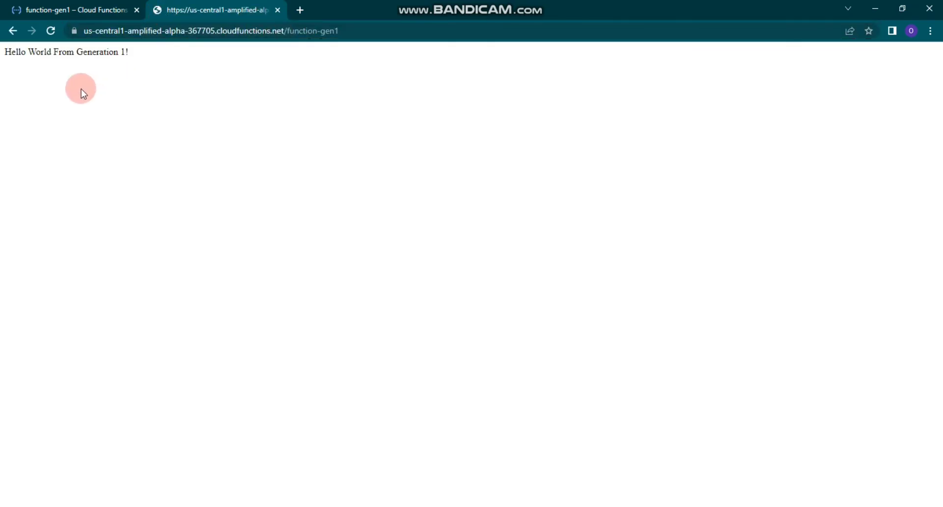
key("ctrl+plus")
key("ctrl+plus")
key("ctrl+plus")
key("ctrl+plus")
key("ctrl+plus")
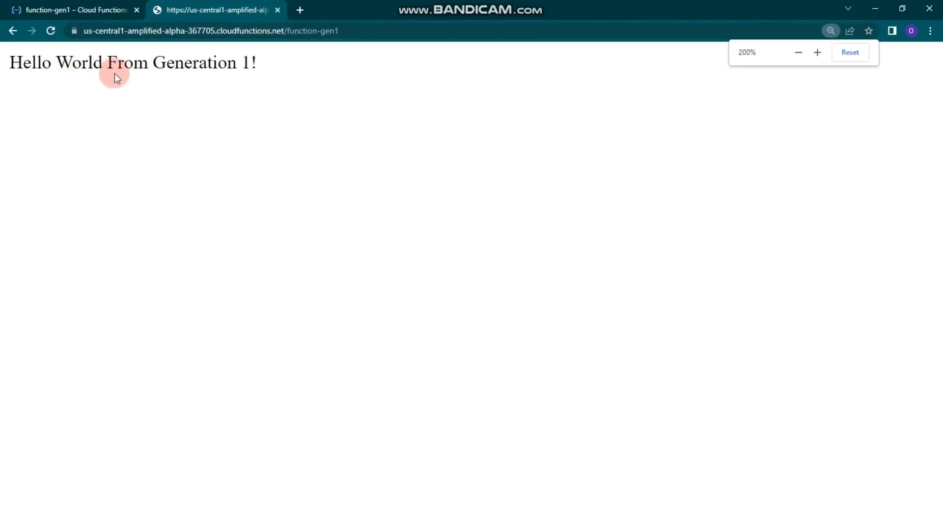
left_click_drag(282, 72, 23, 62)
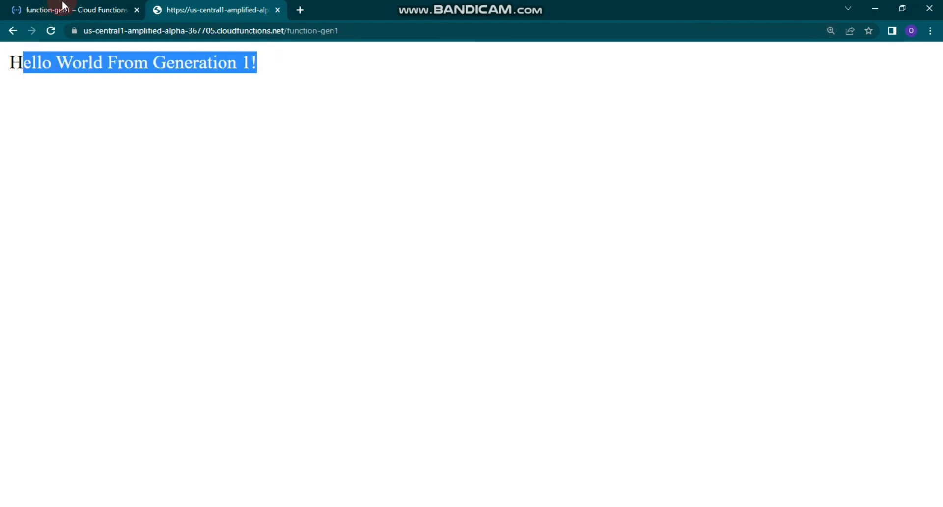
Go back to function-gen1 in the console and test it with the empty triggering event {}.
left_click(62, 2)
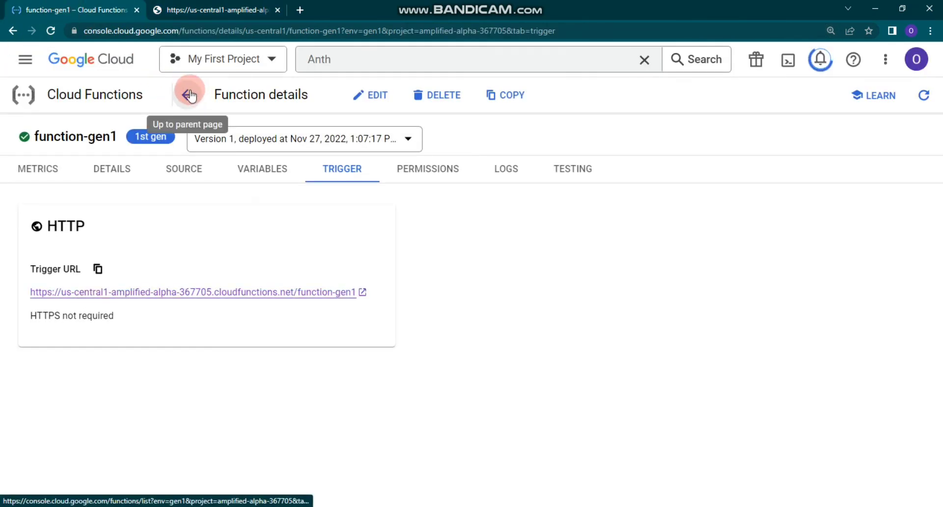
left_click(464, 173)
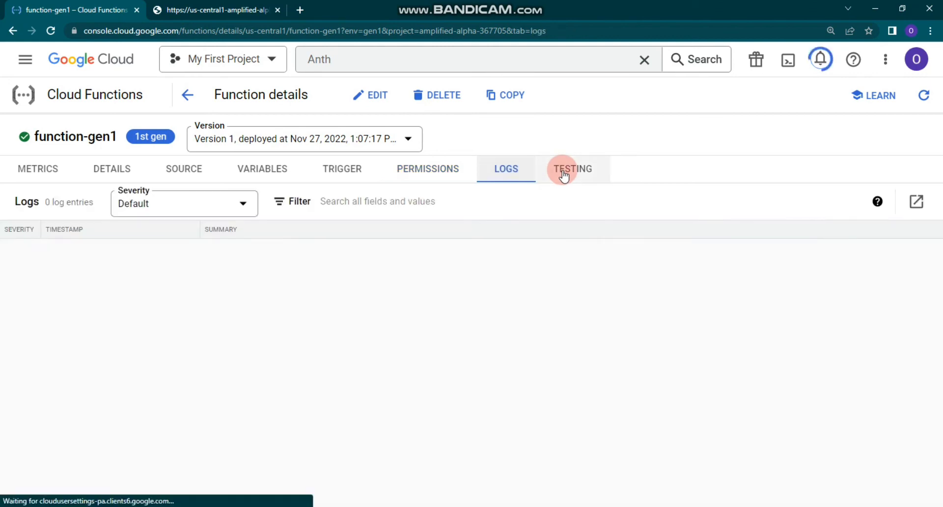
left_click(558, 180)
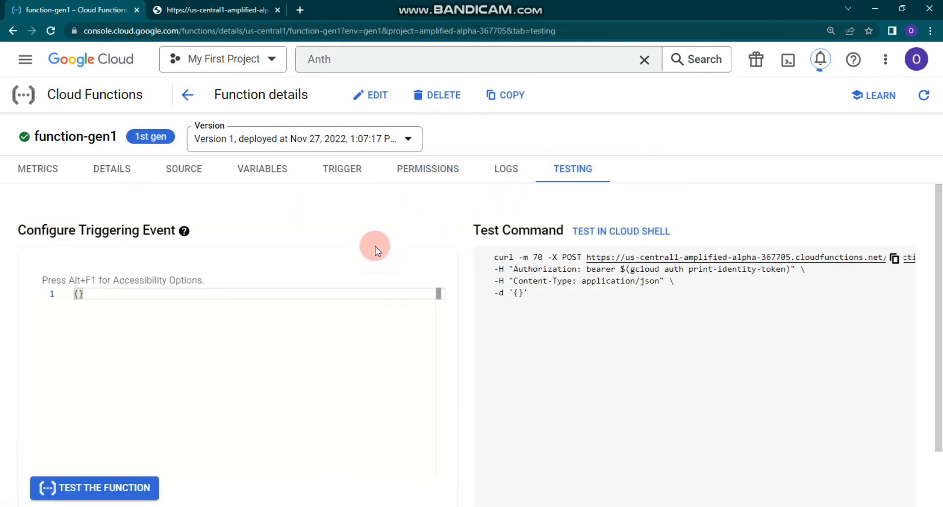
left_click(130, 488)
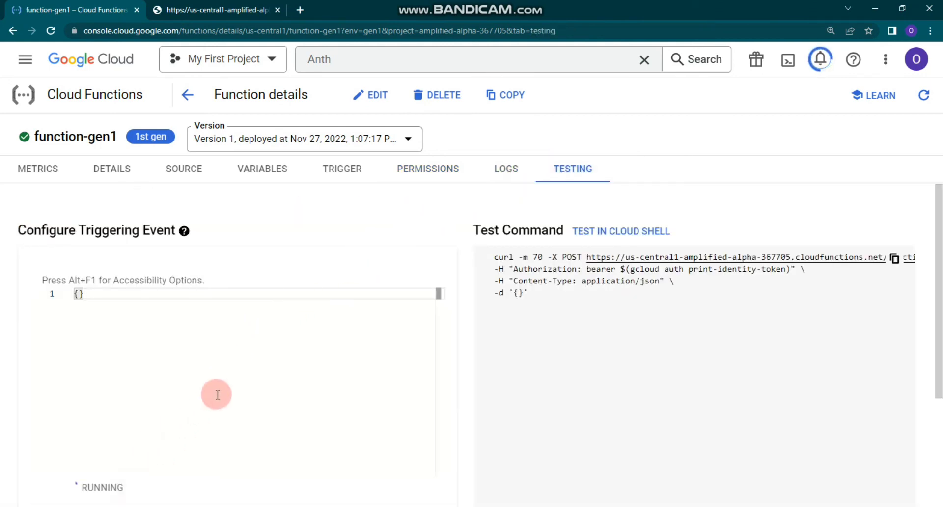
left_click(232, 381)
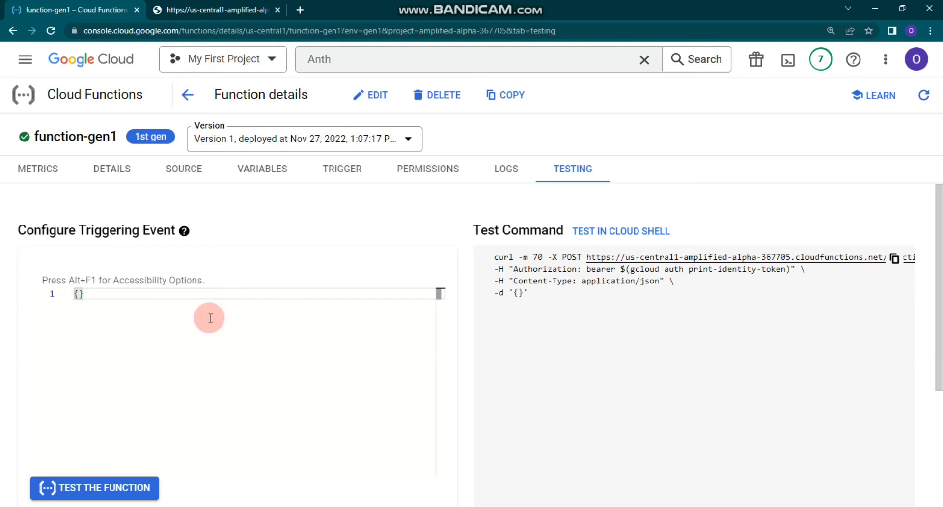
left_click(198, 5)
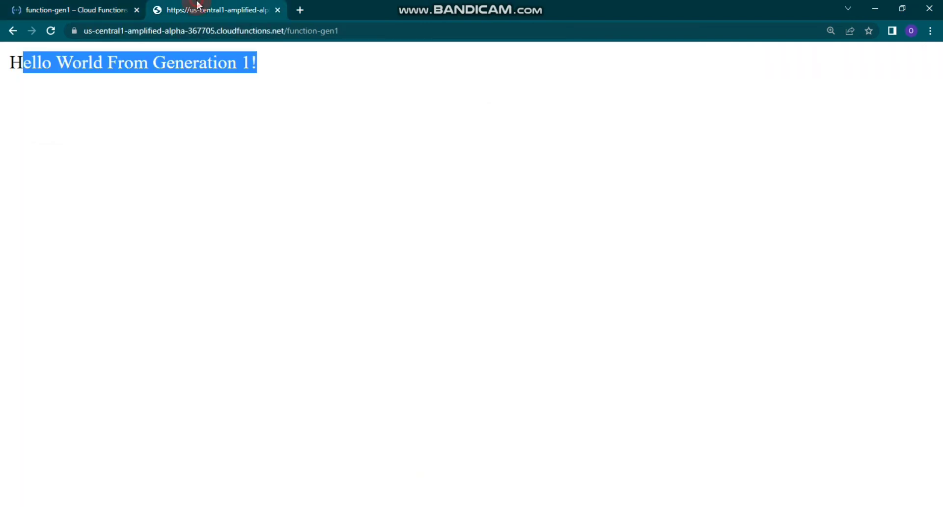
left_click(89, 10)
left_click(165, 291)
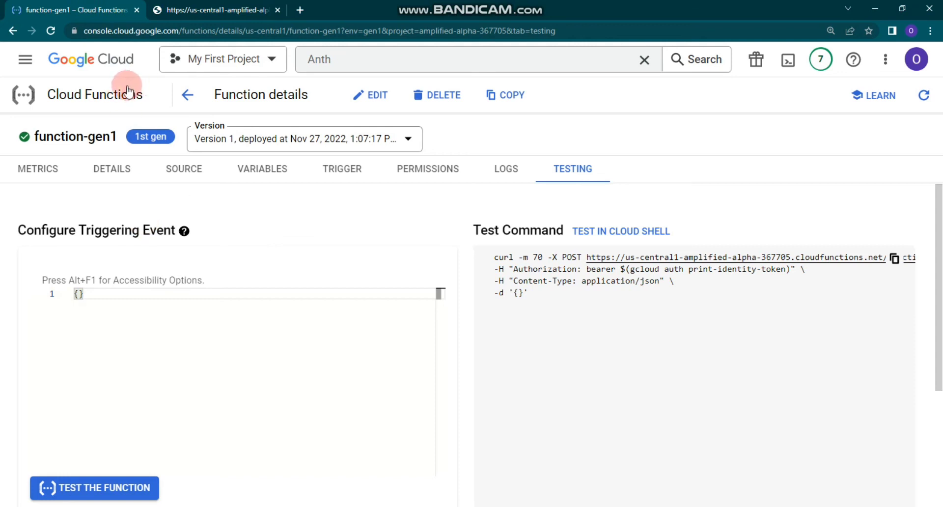
Copy function-gen2's trigger URL, load it in a new browser tab and enlarge the page to 250%.
left_click(187, 93)
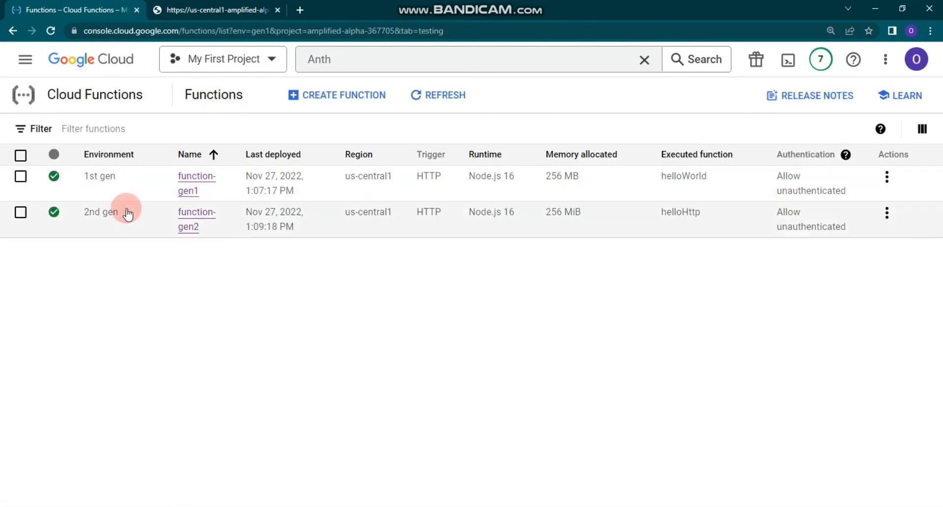
left_click(194, 212)
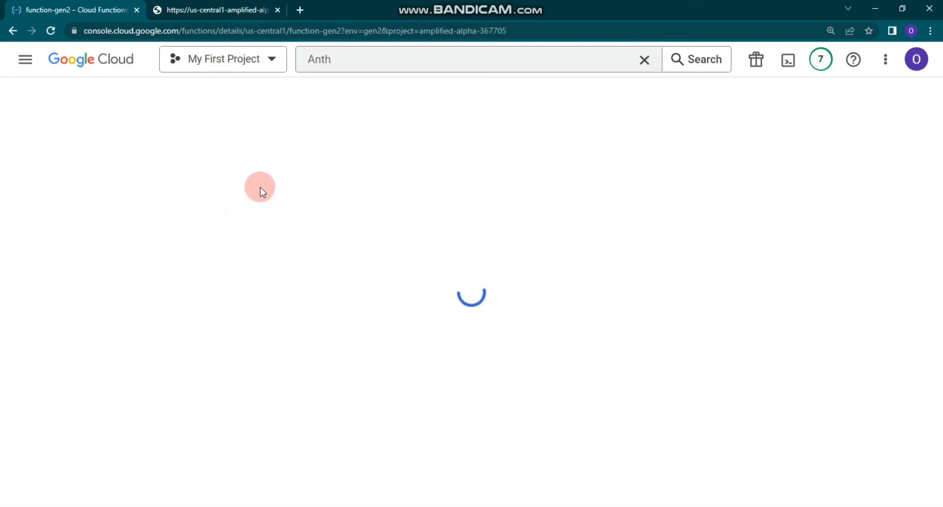
left_click(337, 189)
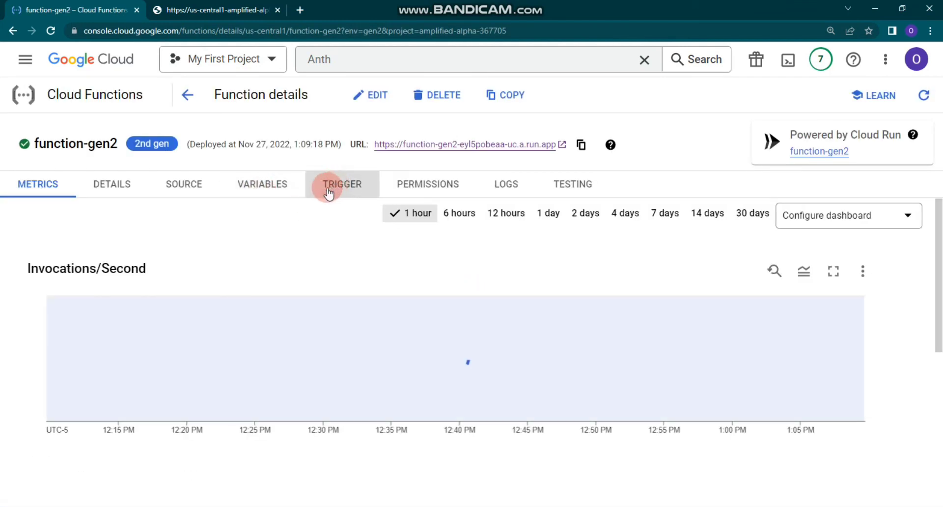
left_click(259, 300)
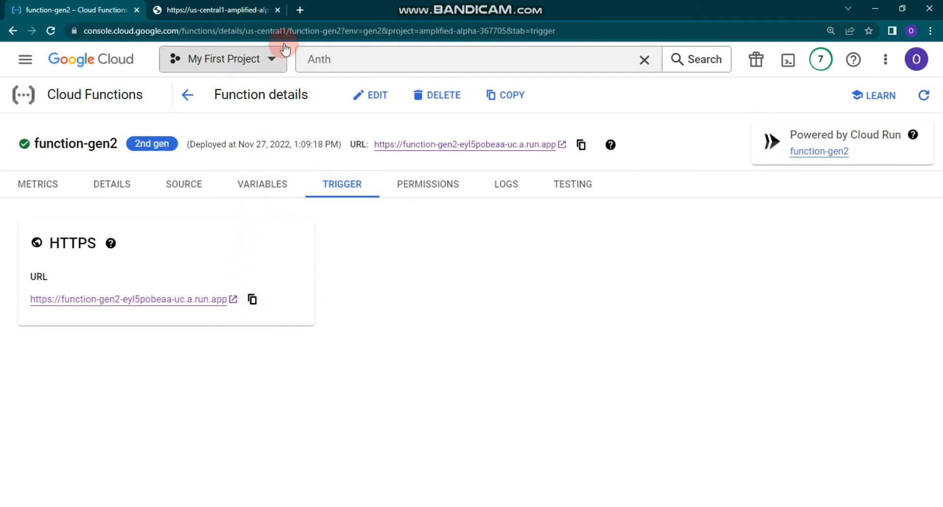
left_click(299, 10)
key("ctrl+v")
key("Return")
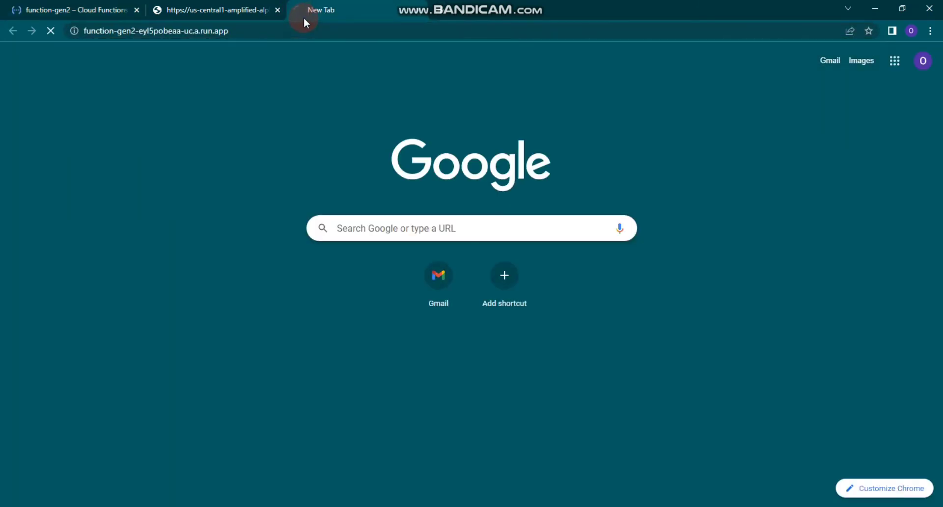
key("ctrl+plus")
key("ctrl+plus")
key("ctrl+plus")
key("ctrl+plus")
key("ctrl+plus")
key("ctrl+plus")
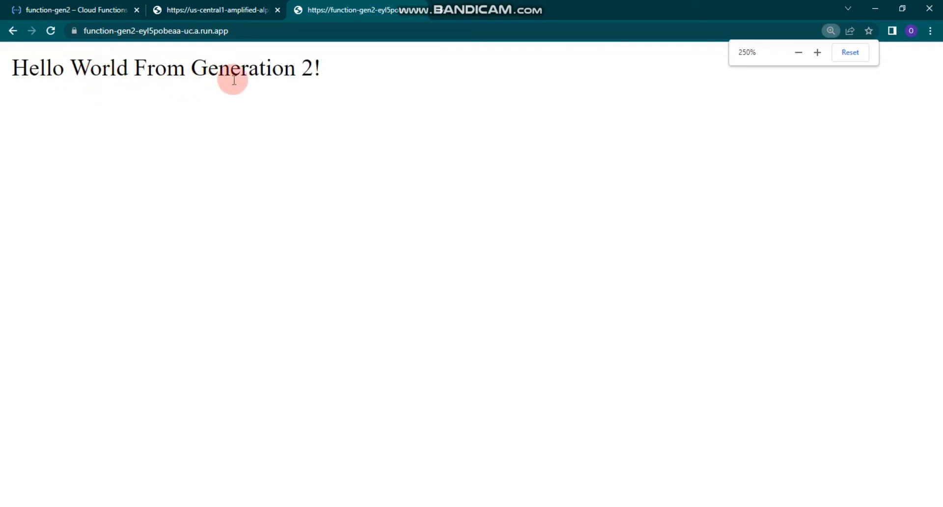
Compare the responses of function-gen2 and function-gen1, and return to function-gen2's trigger details in the console.
left_click_drag(329, 72, 120, 67)
left_click(195, 9)
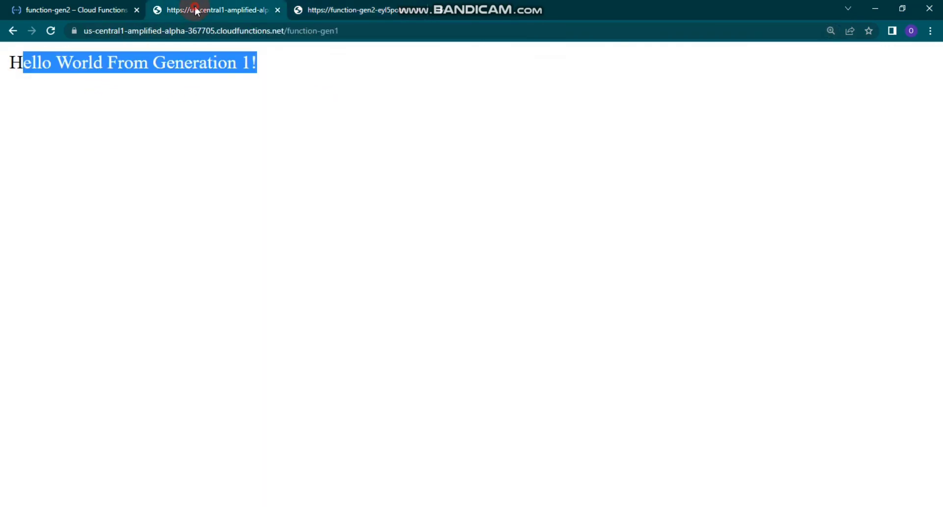
left_click(247, 67)
left_click(314, 10)
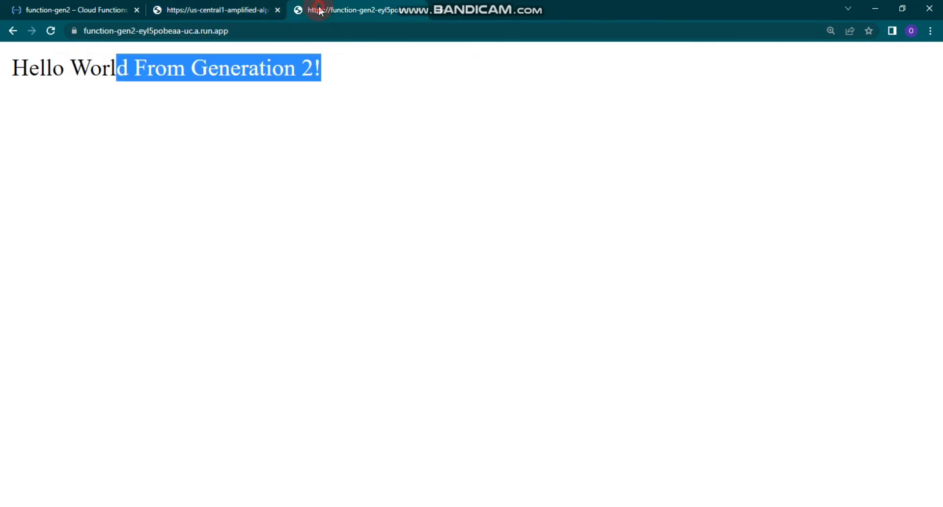
left_click(303, 91)
left_click(190, 6)
left_click(51, 11)
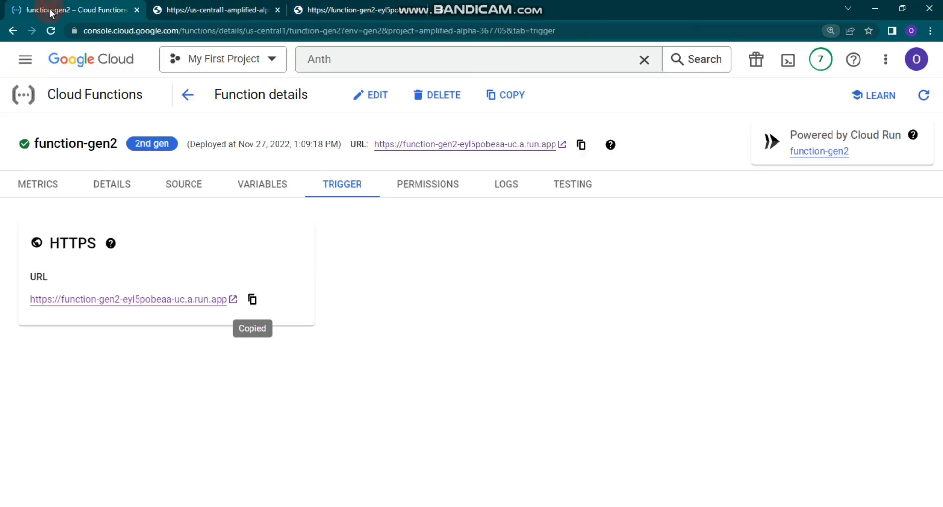
Go back to the list of all functions and bring up the Notepad notes on the two Cloud Functions versions.
left_click(188, 94)
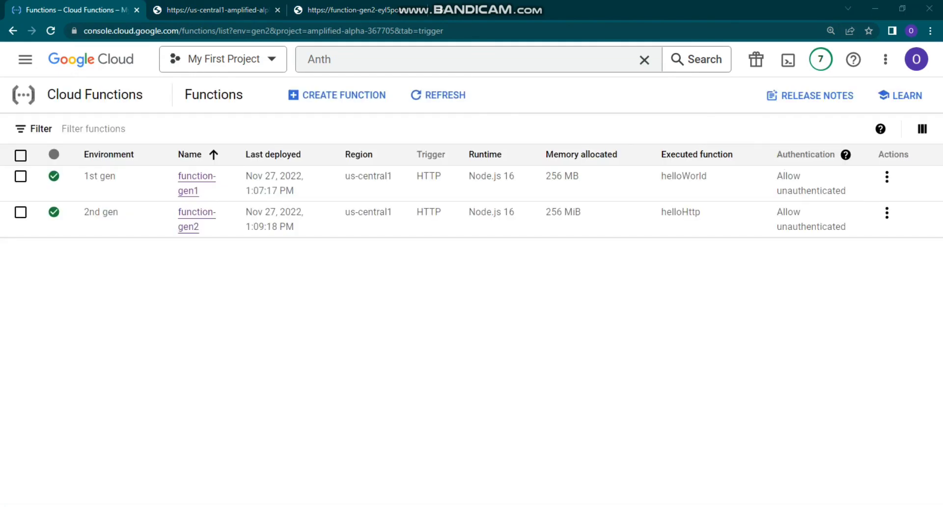
left_click_drag(942, 100, 446, 80)
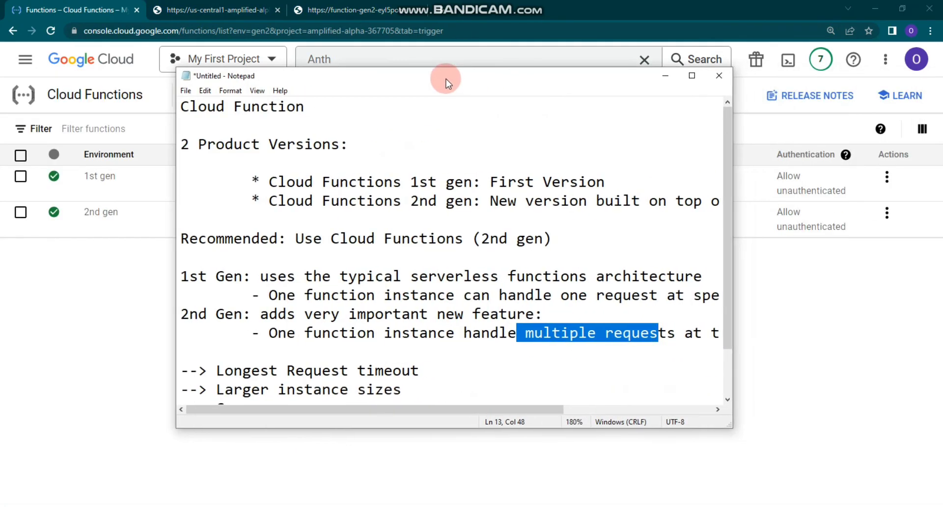
left_click(437, 68)
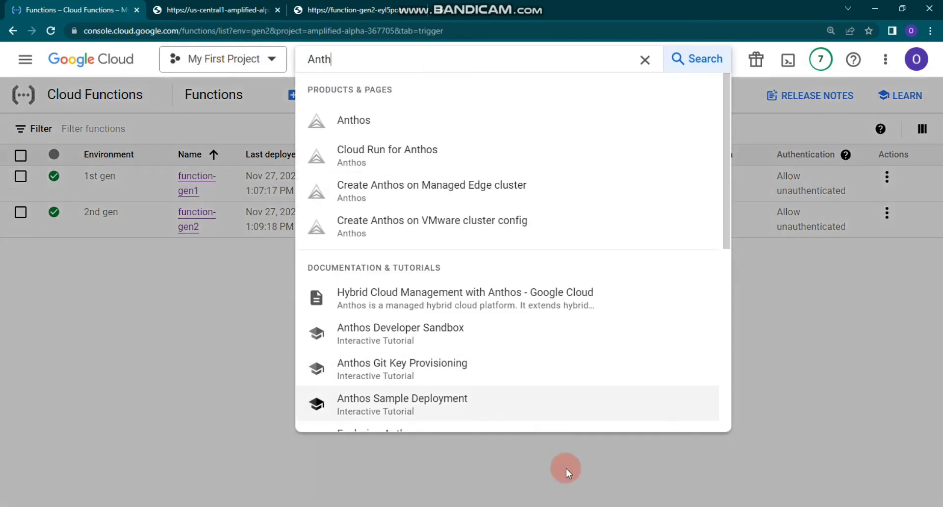
key("alt+Tab")
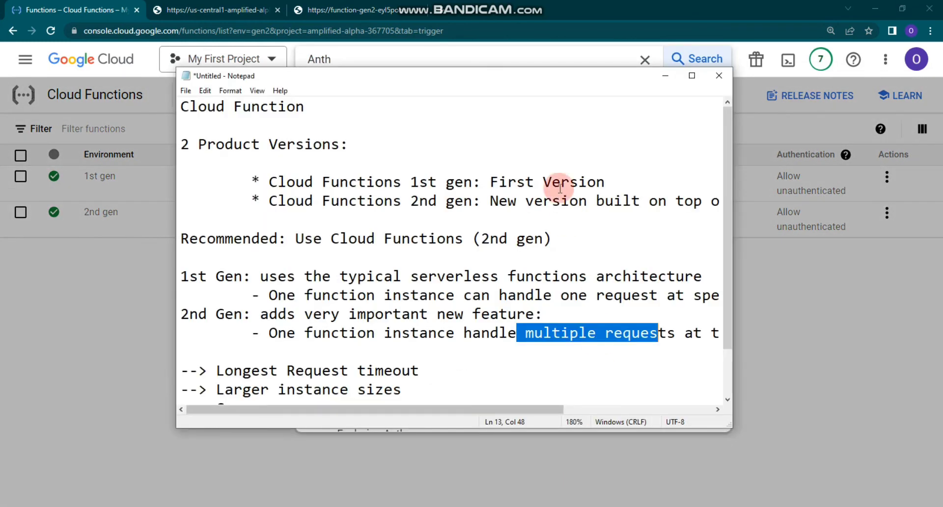
Review the 1st gen and 2nd gen comparison notes at full window size, and return to the functions list in the Google Cloud console.
double_click(494, 87)
left_click(610, 235)
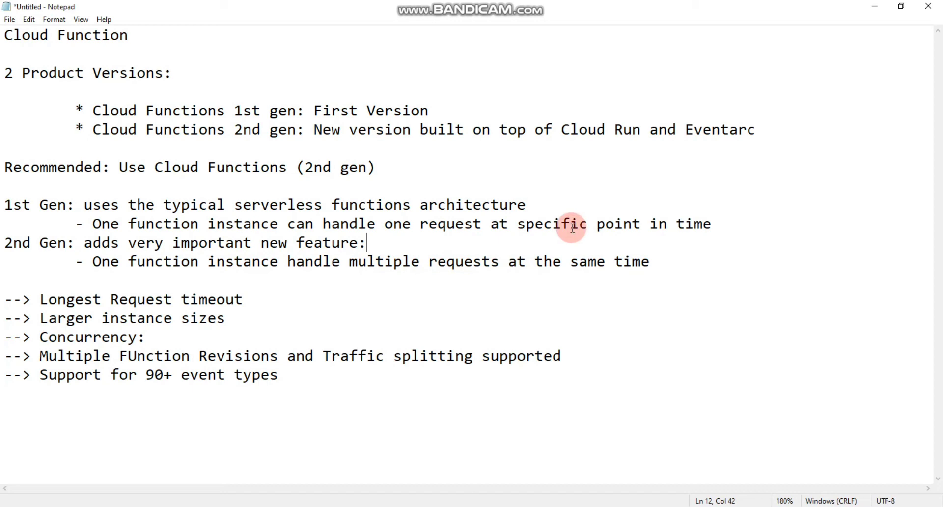
left_click_drag(589, 10, 942, 98)
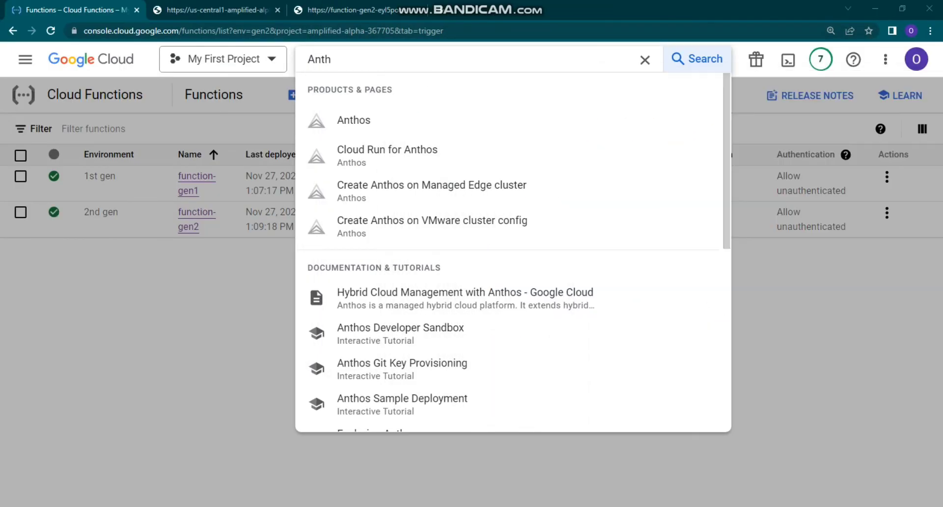
left_click(163, 298)
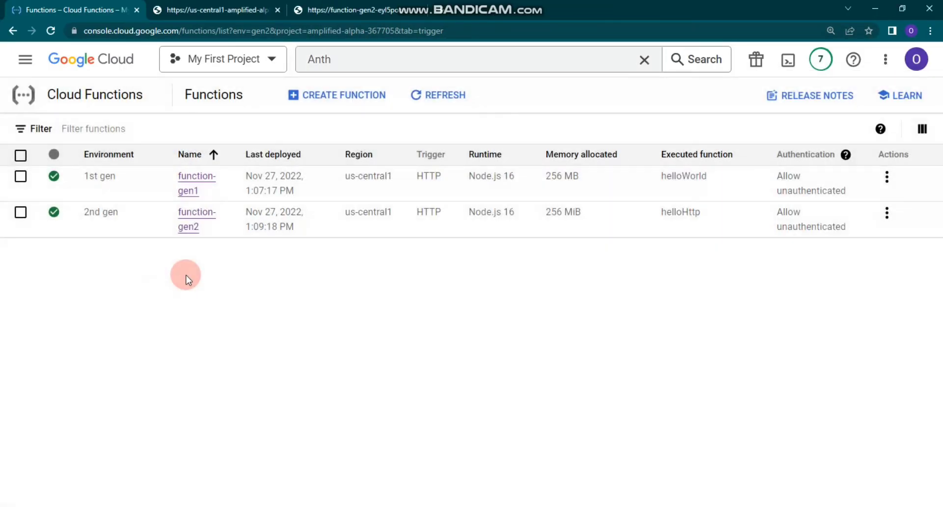